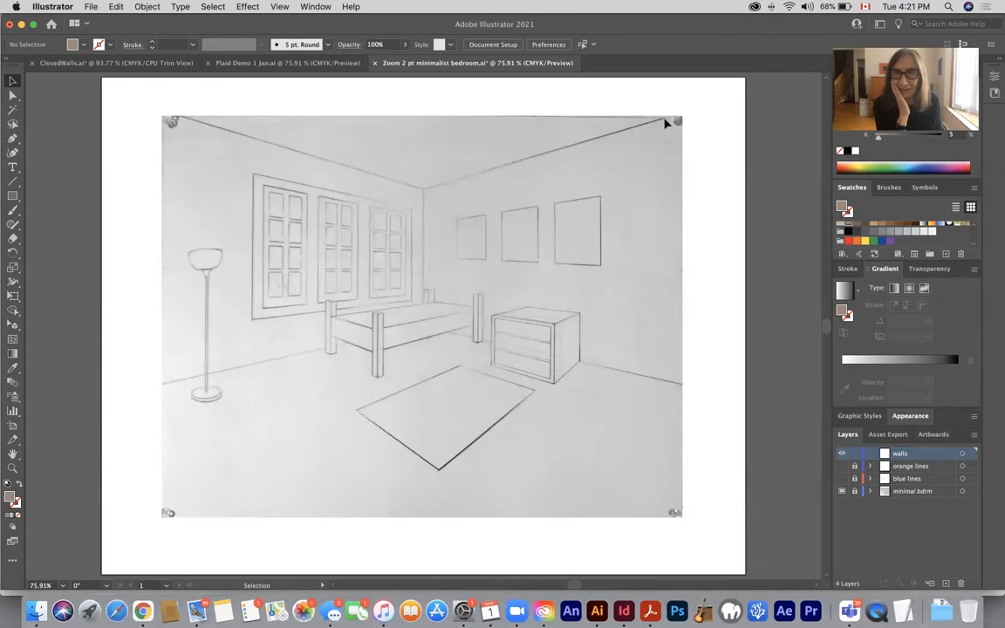
Toggle the blue lines layer's visibility to compare its perspective lines with the wall edges in the bedroom sketch
scroll(601, 113, "right", 2)
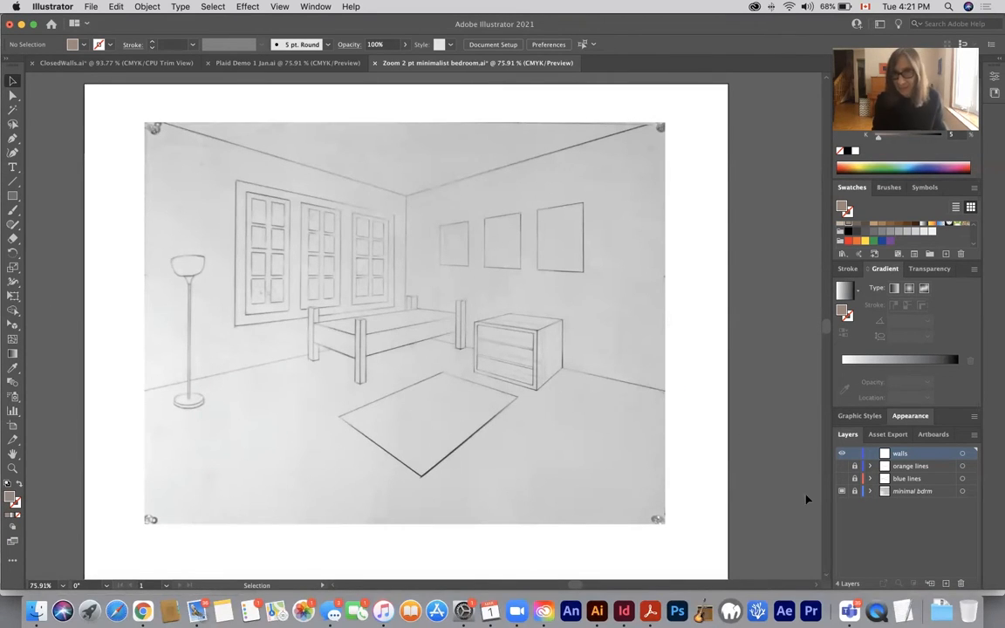
left_click(839, 479)
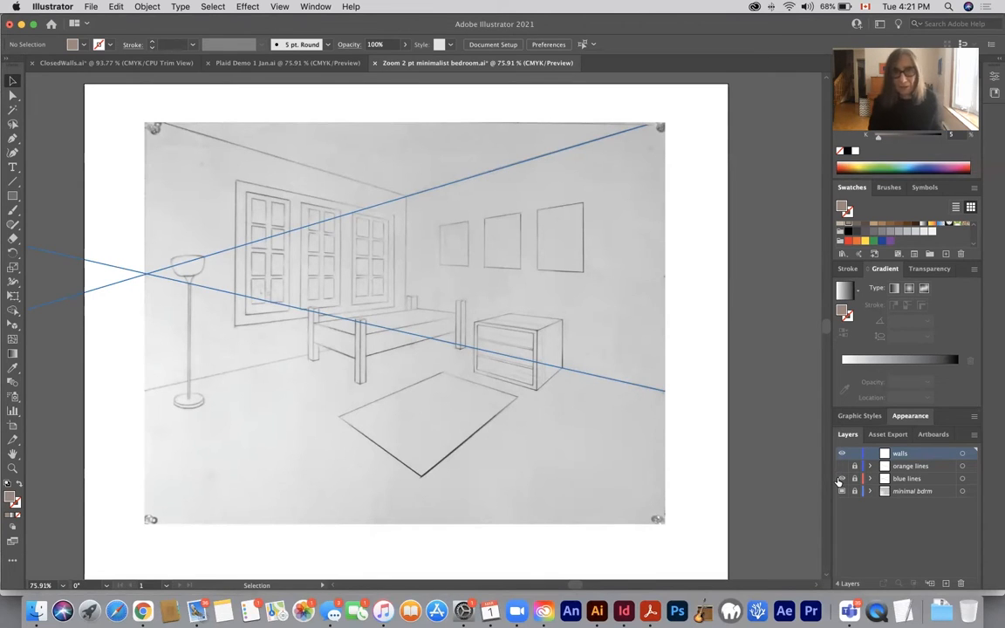
left_click(840, 479)
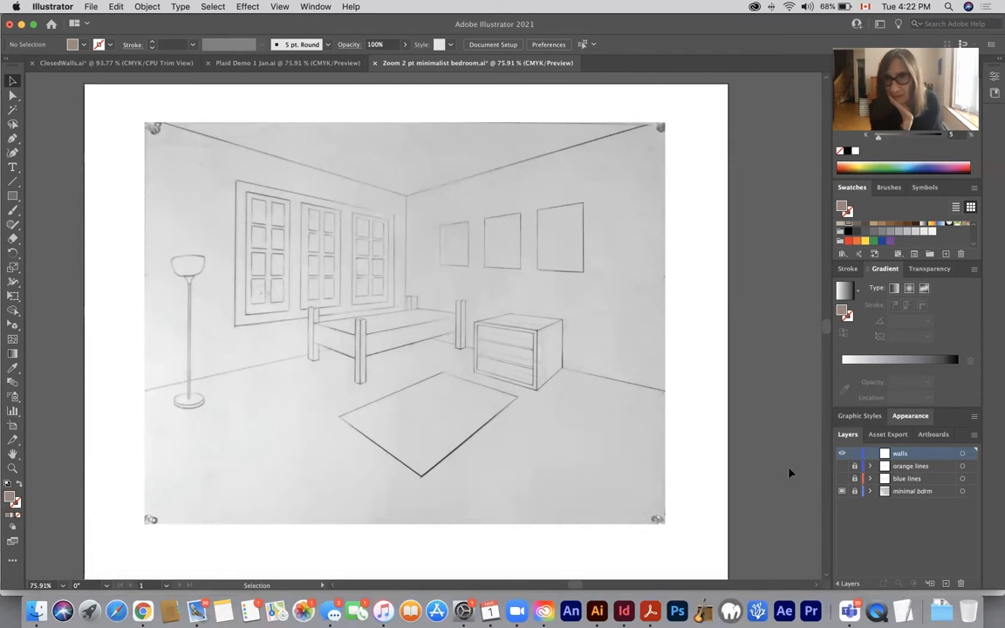
left_click(842, 479)
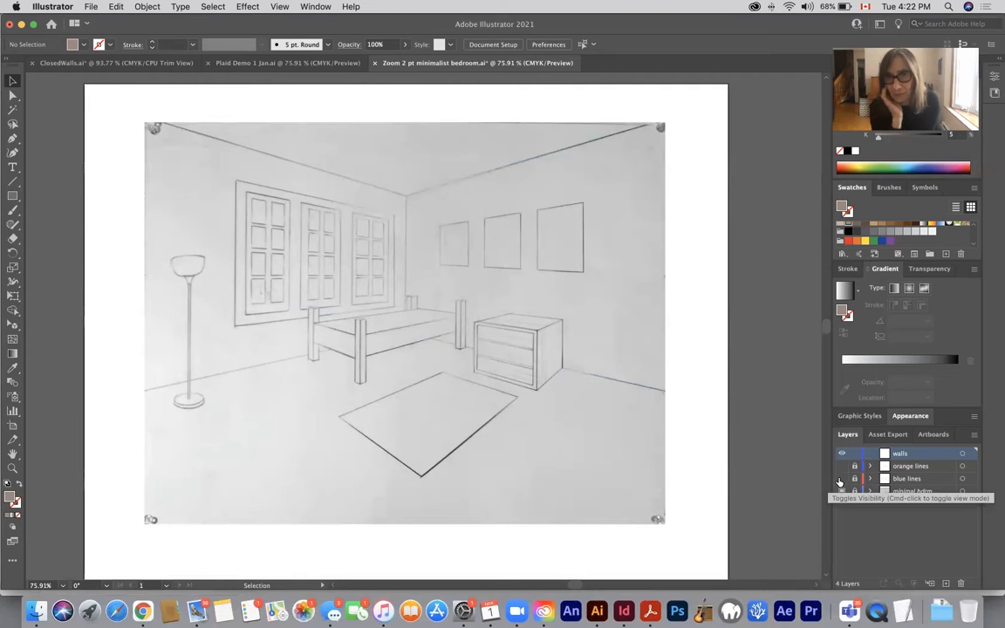
left_click(841, 479)
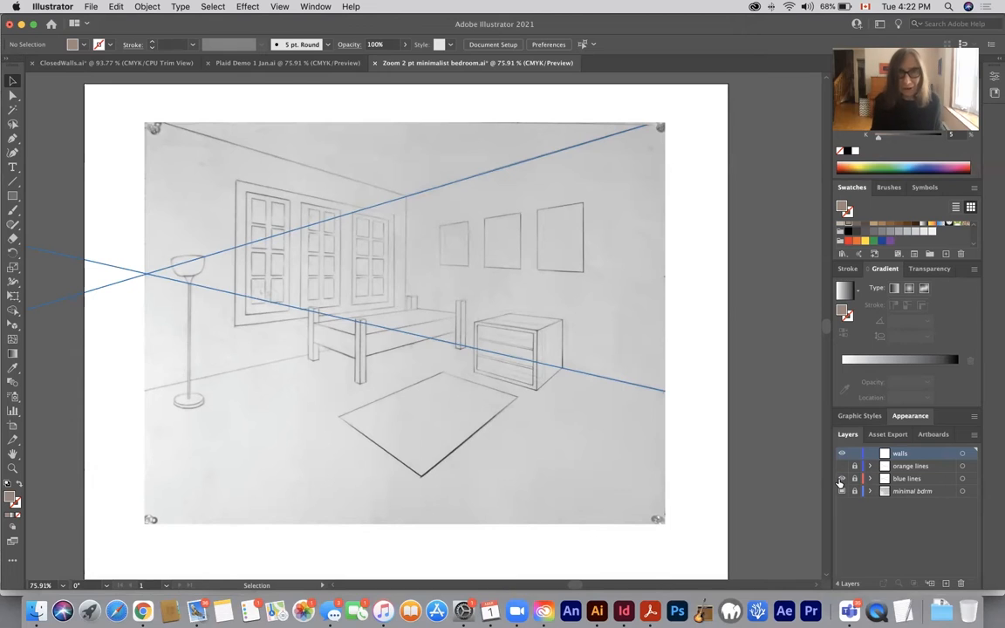
left_click(841, 479)
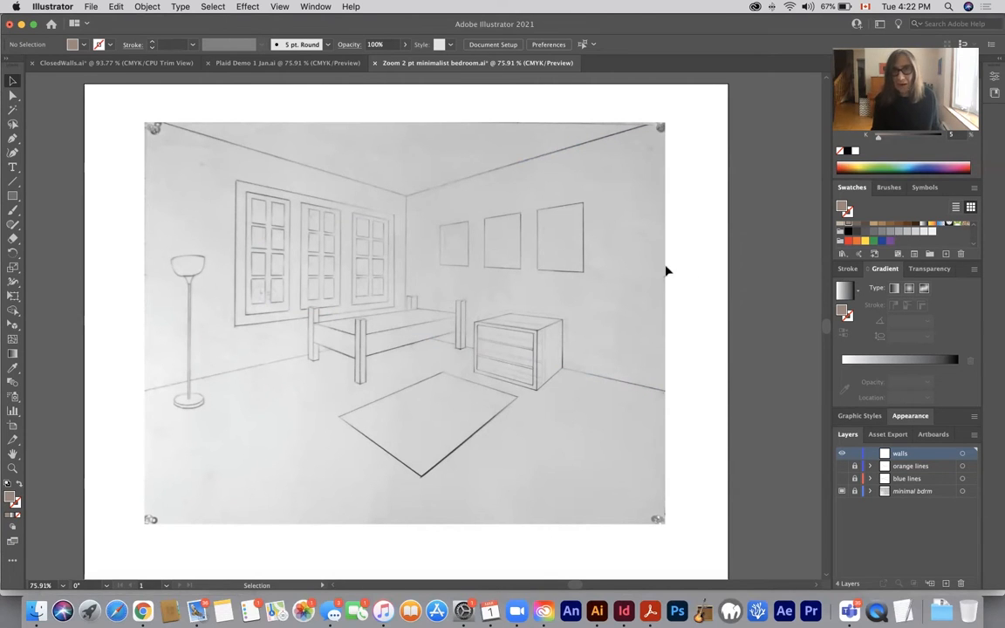
Make both the orange lines and blue lines layers visible over the bedroom sketch
left_click(844, 475)
left_click(842, 466)
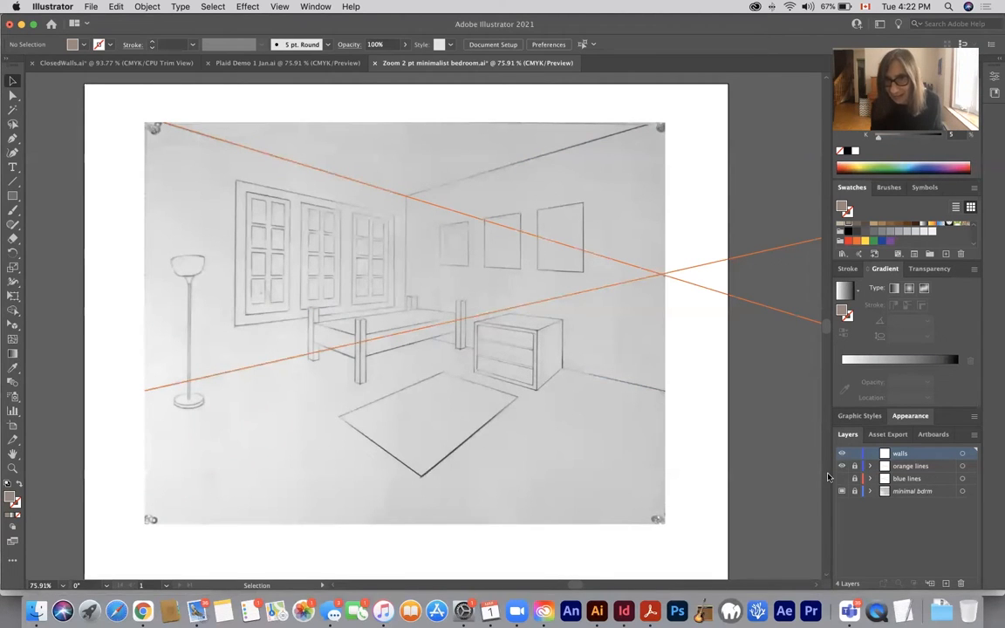
left_click(843, 479)
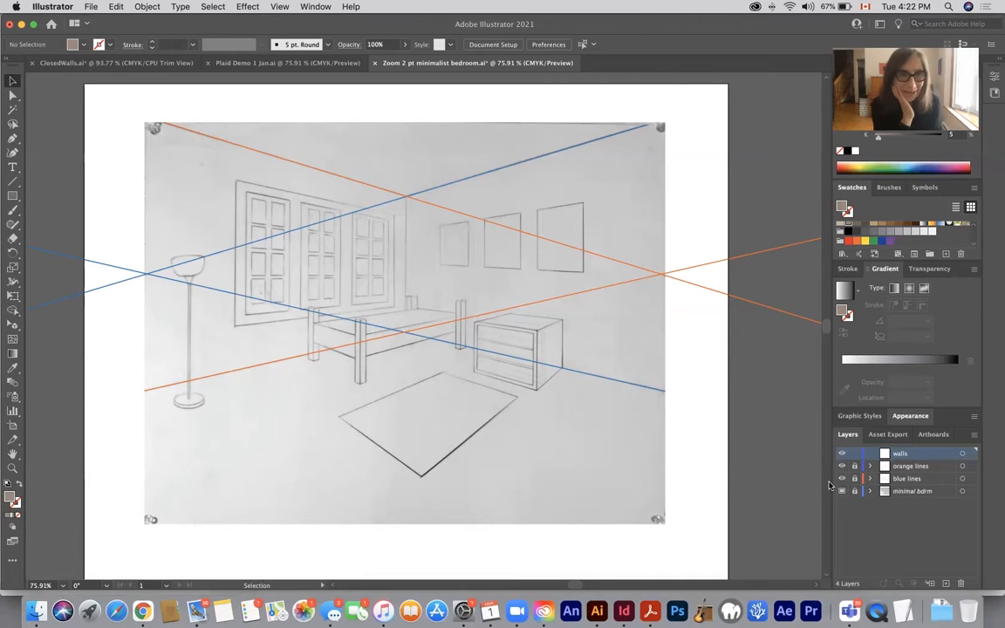
Display a two-point perspective grid over the bedroom sketch
left_click(280, 6)
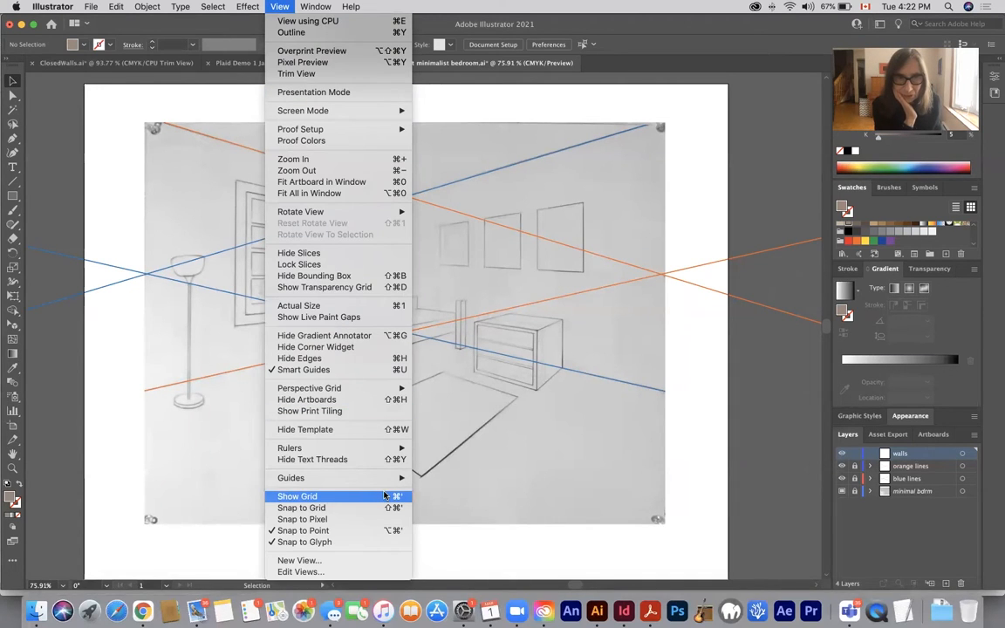
mouse_move(375, 389)
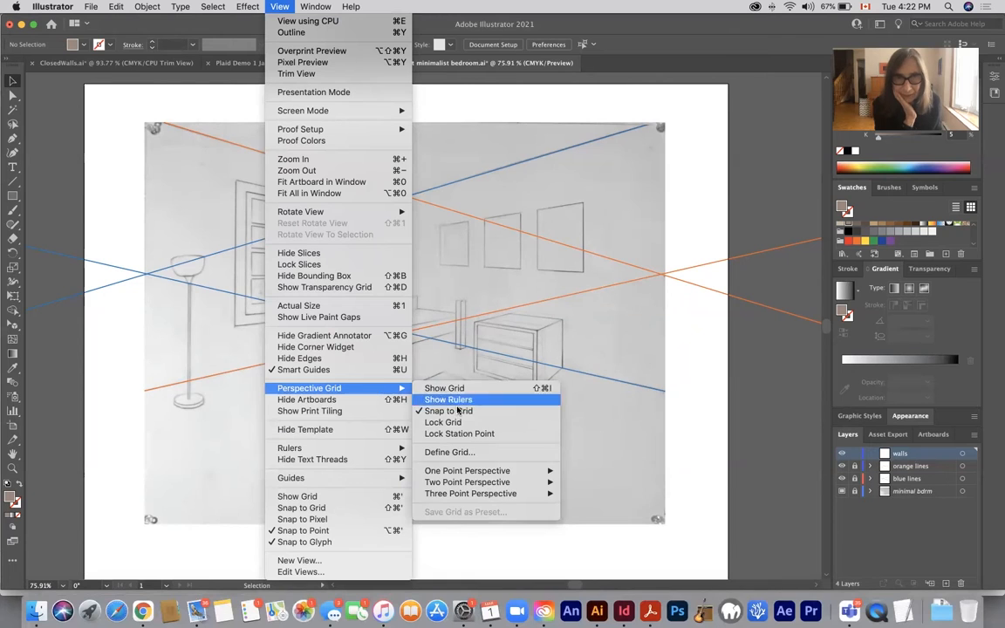
mouse_move(515, 483)
left_click(579, 471)
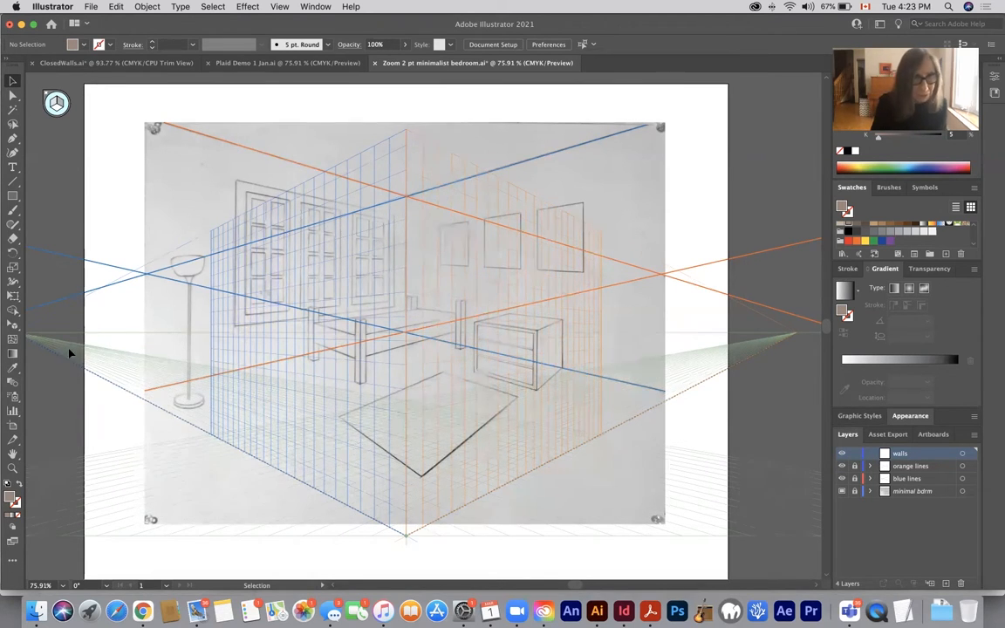
Raise the perspective grid's horizon line to the level where the blue and orange guide lines cross
left_click(10, 325)
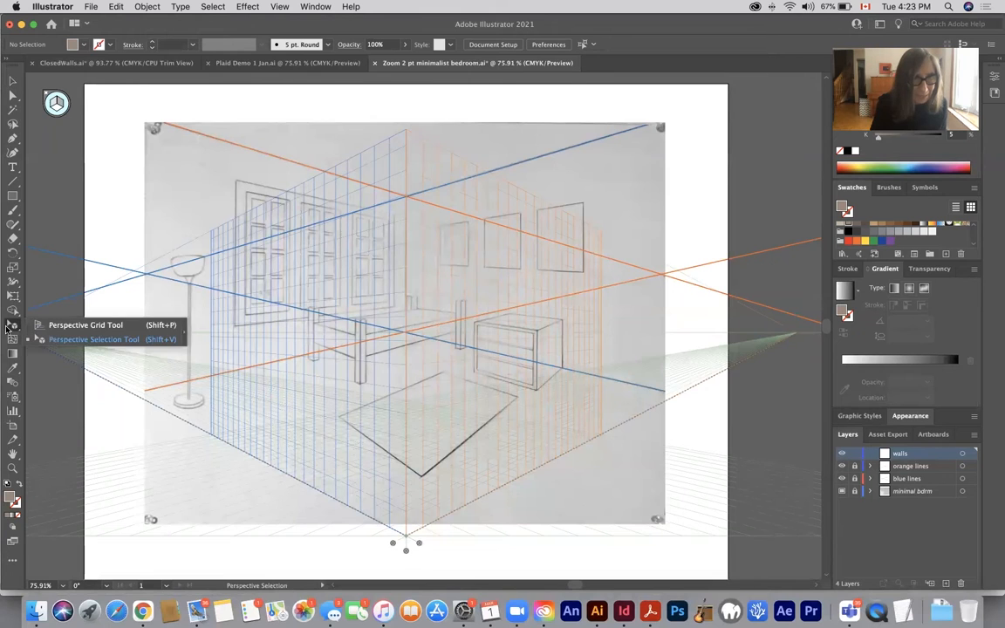
left_click(66, 326)
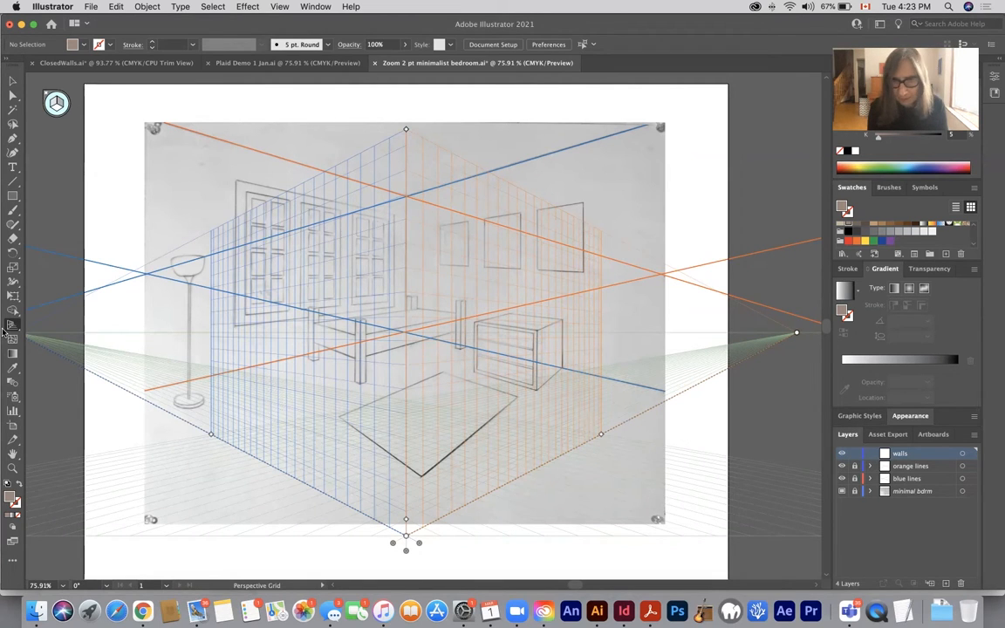
key("super+minus")
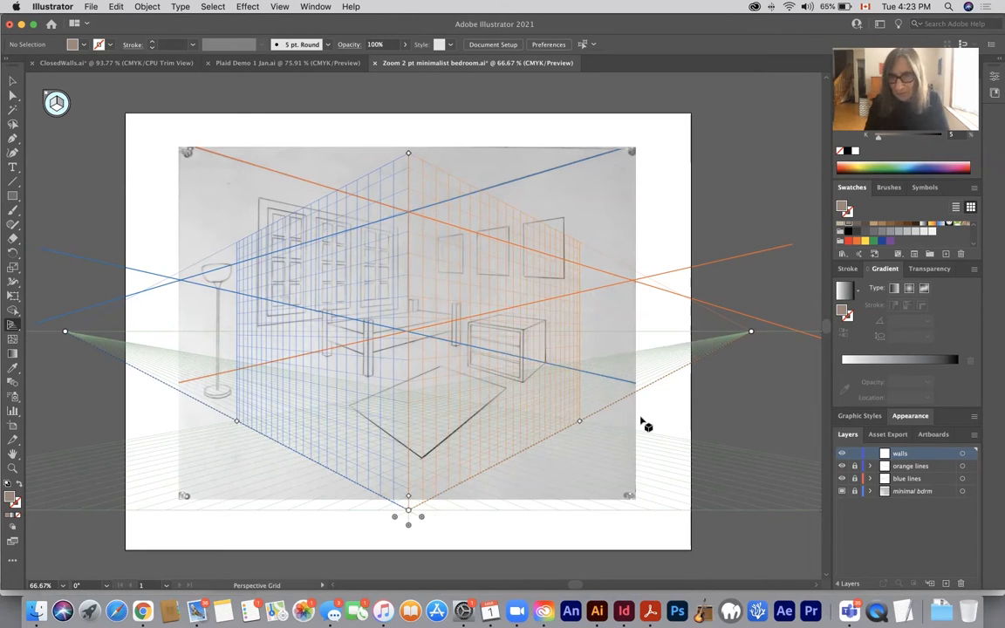
key("super+minus")
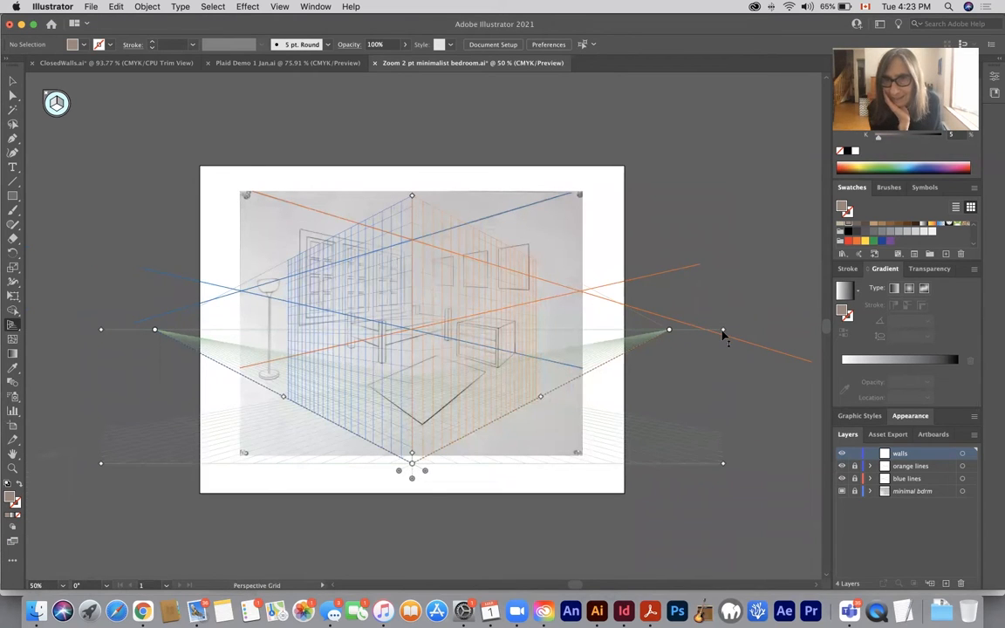
left_click_drag(723, 333, 721, 298)
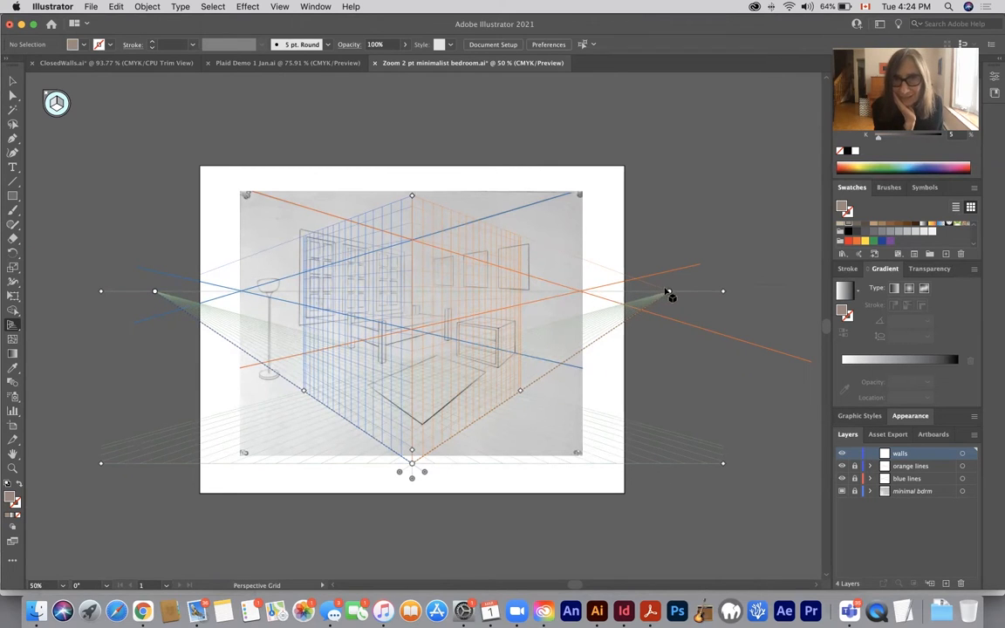
Align the grid's right and left vanishing points with the orange and blue line crossings, and hide both guide-line layers
left_click_drag(670, 294, 582, 298)
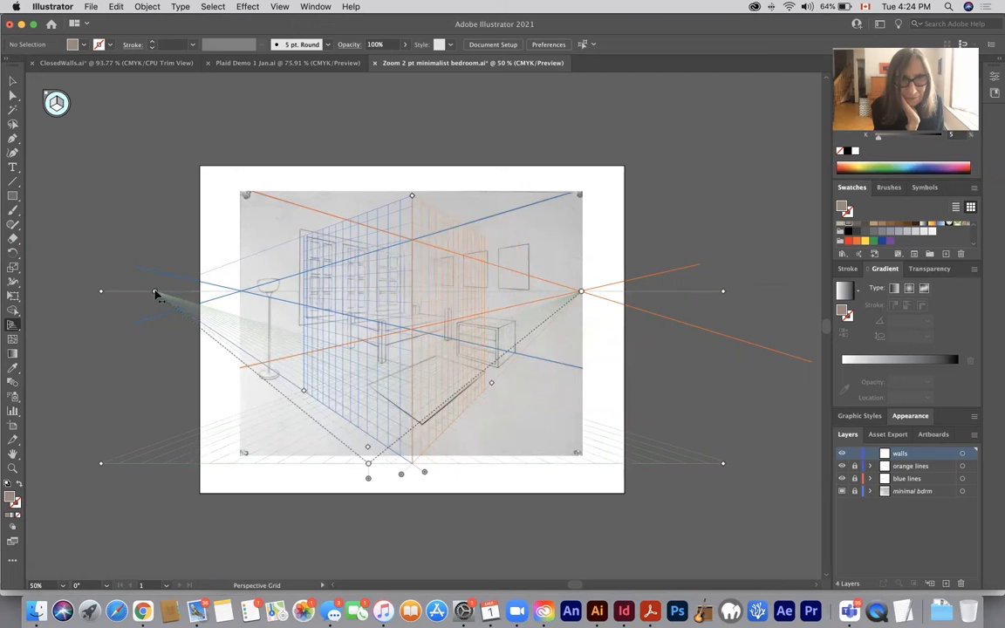
left_click_drag(154, 294, 242, 291)
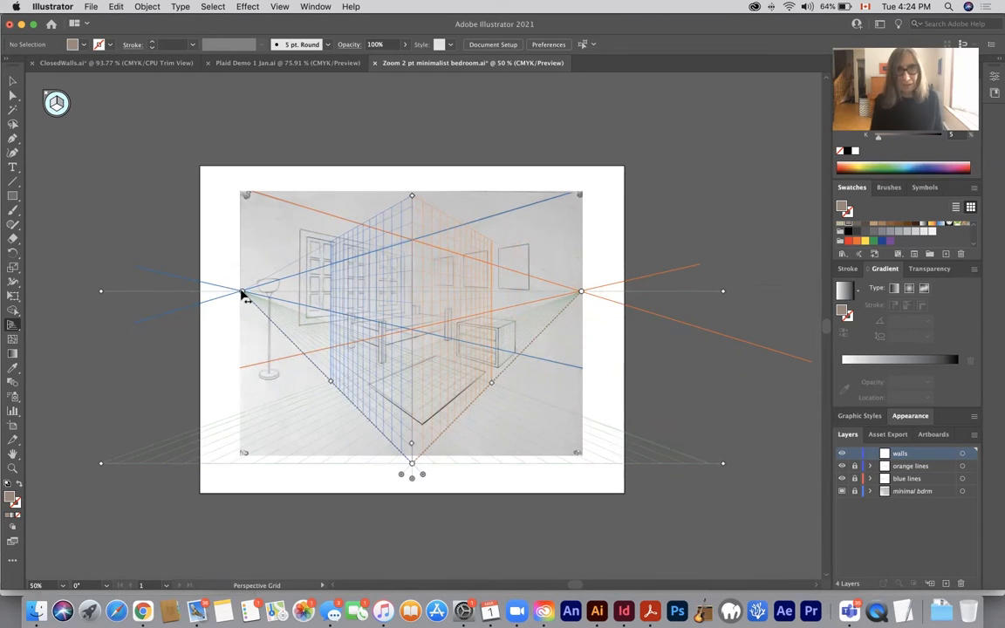
left_click(842, 466)
left_click(842, 479)
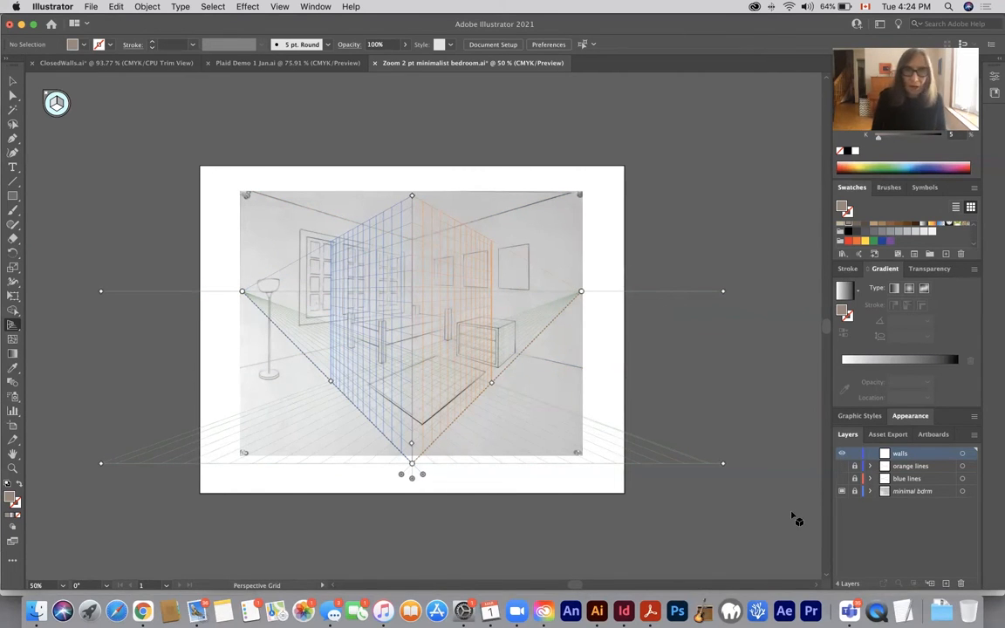
Draw a rectangle on the left grid plane covering the sketch's right wall, and fill it with blue
left_click(12, 326)
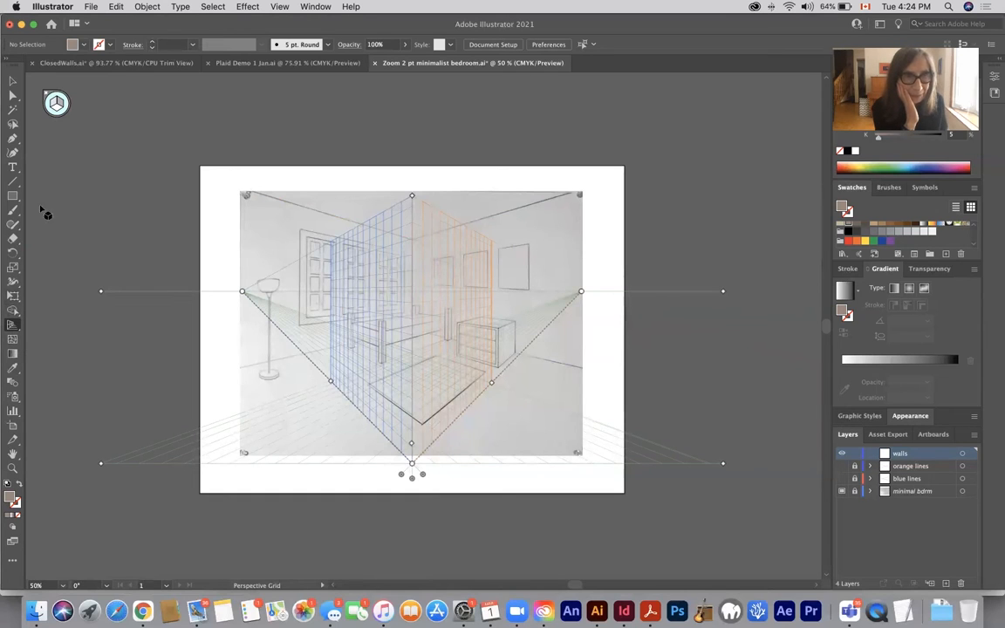
left_click(55, 103)
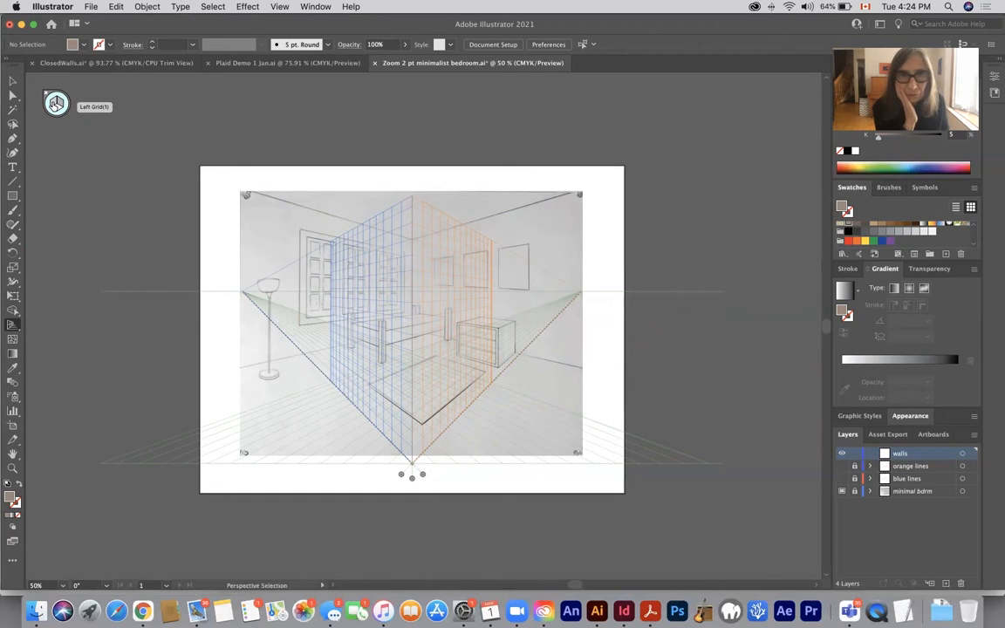
left_click(54, 104)
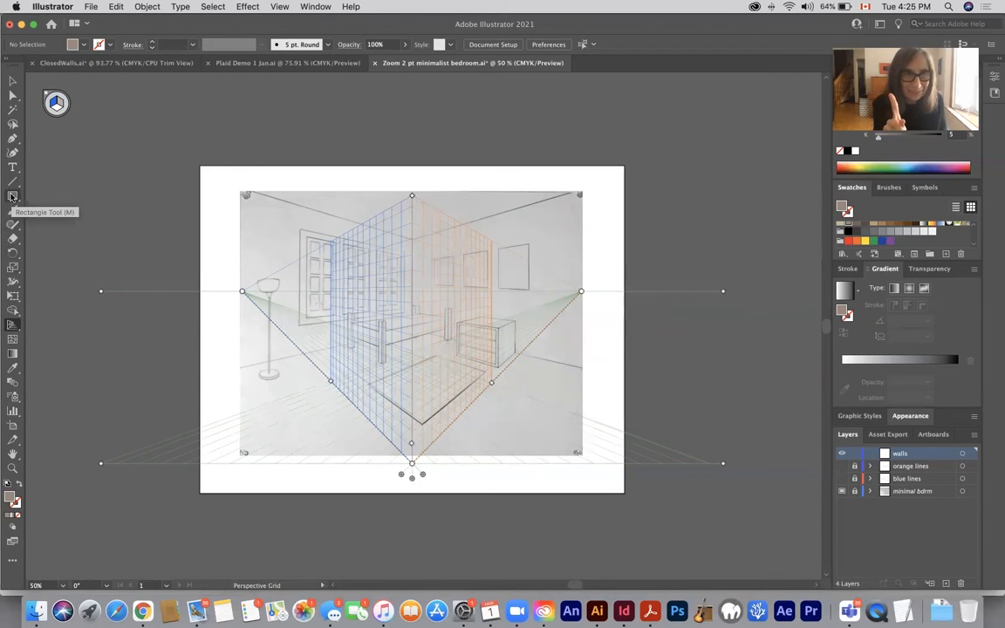
left_click(13, 197)
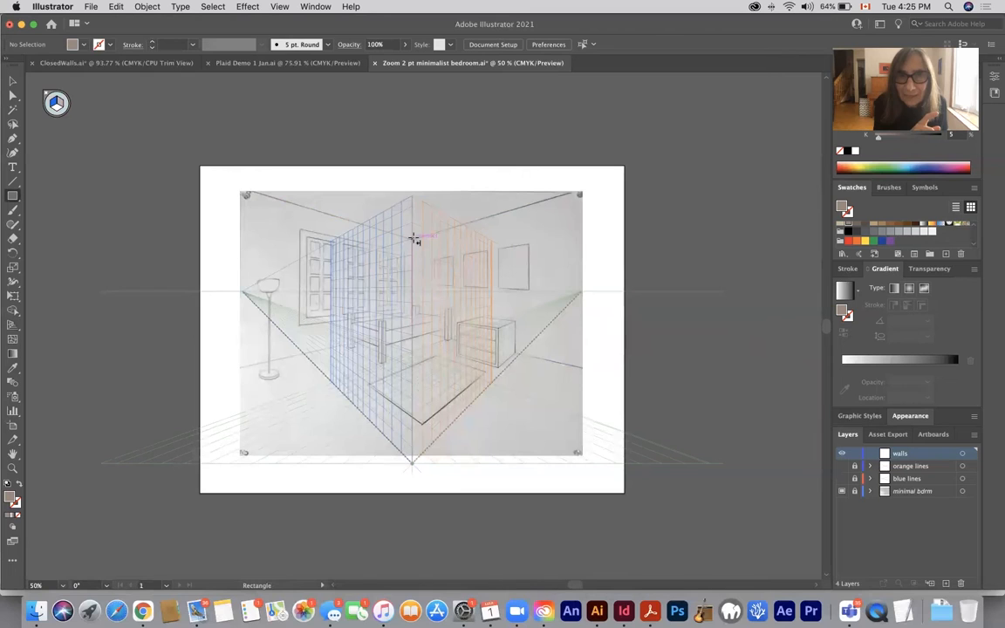
left_click_drag(412, 237, 588, 371)
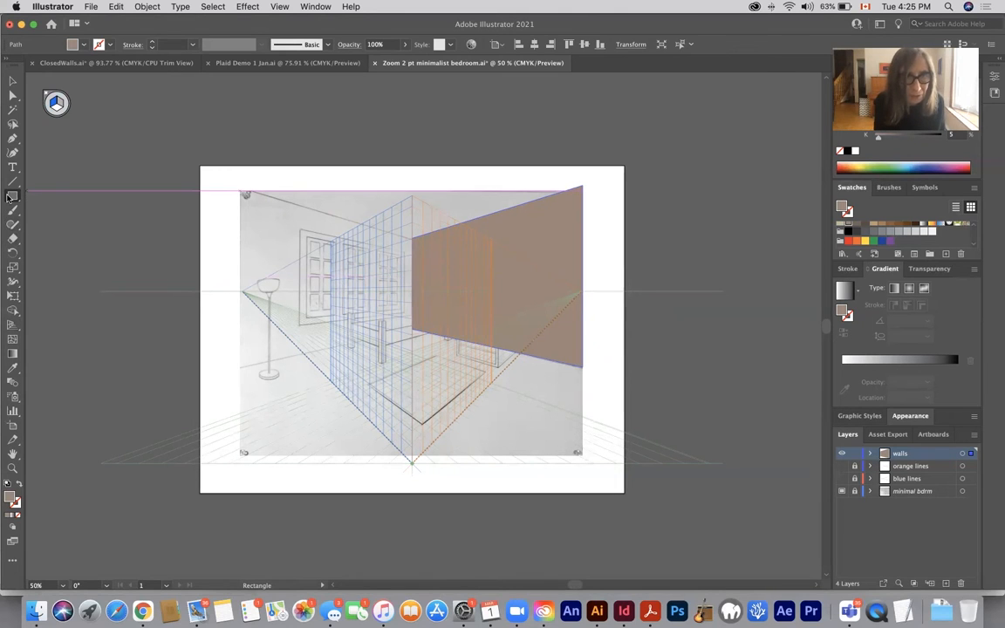
left_click(883, 241)
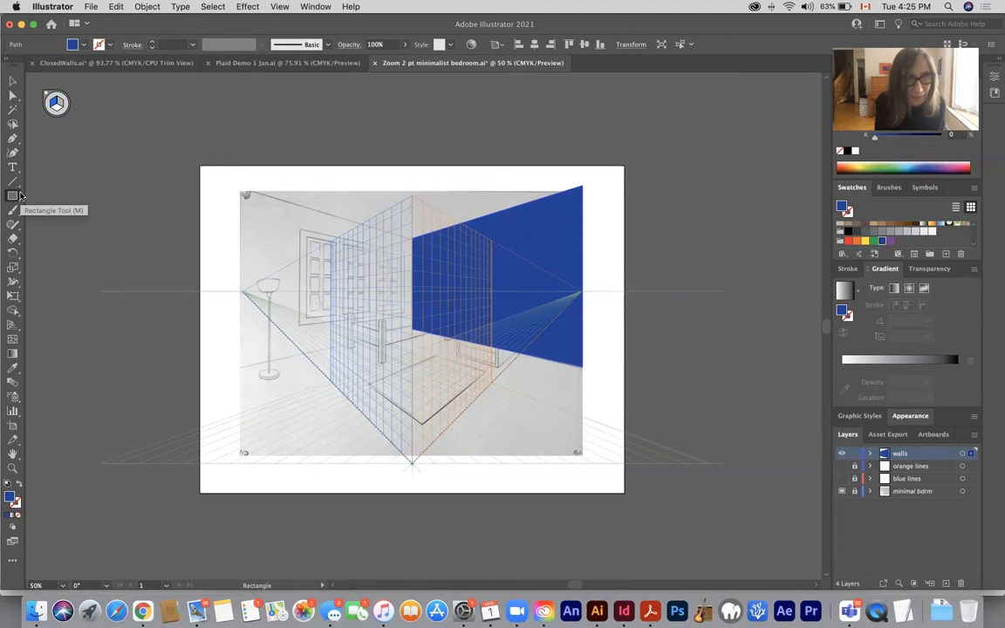
Draw a rectangle about 225 by 169 pt on the right grid plane over the sketch's left wall, and fill it orange
left_click(61, 103)
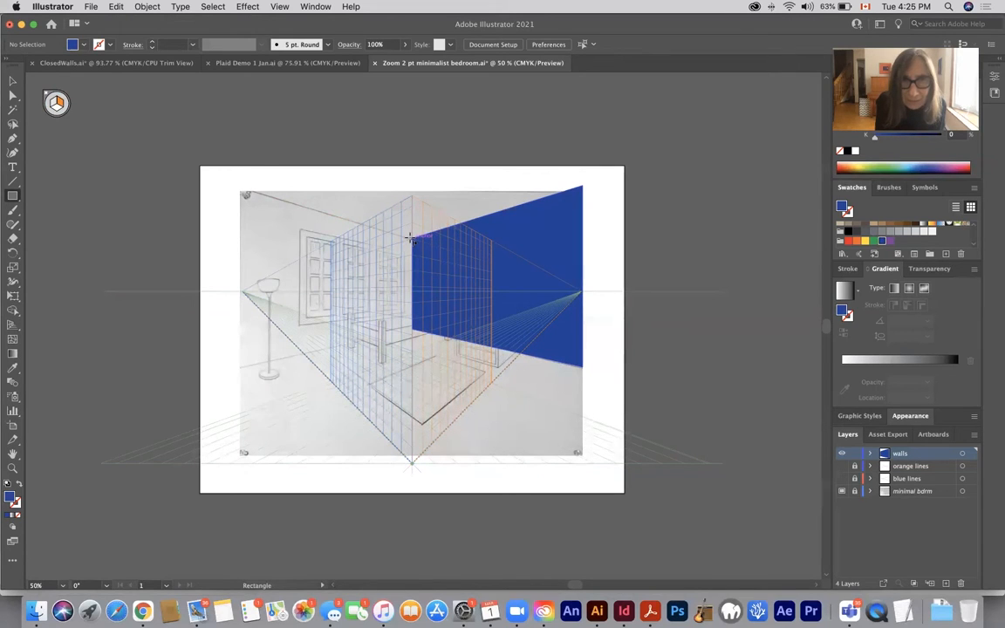
left_click_drag(409, 237, 242, 375)
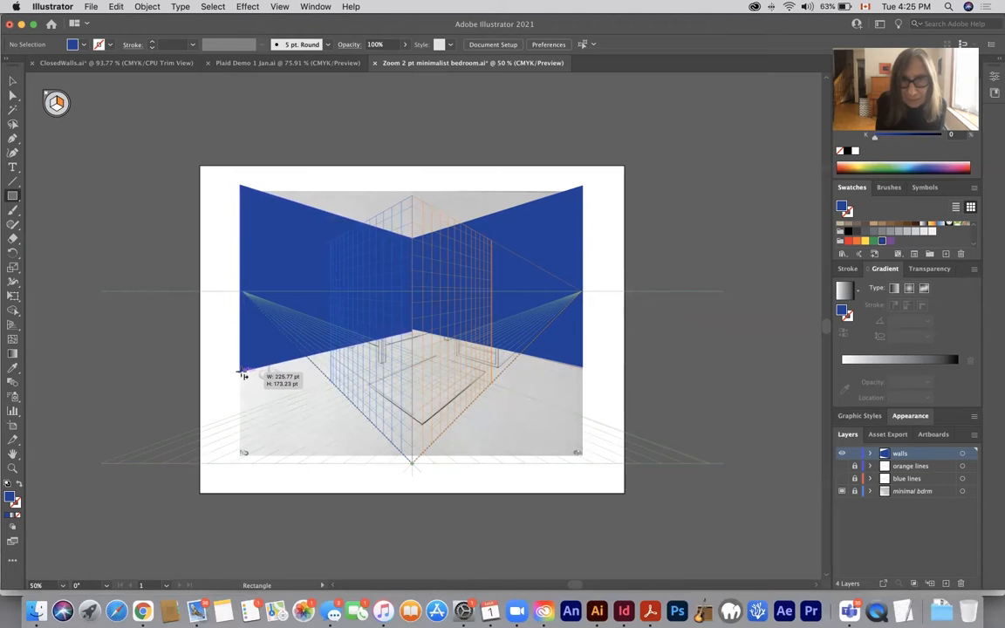
left_click_drag(243, 375, 243, 373)
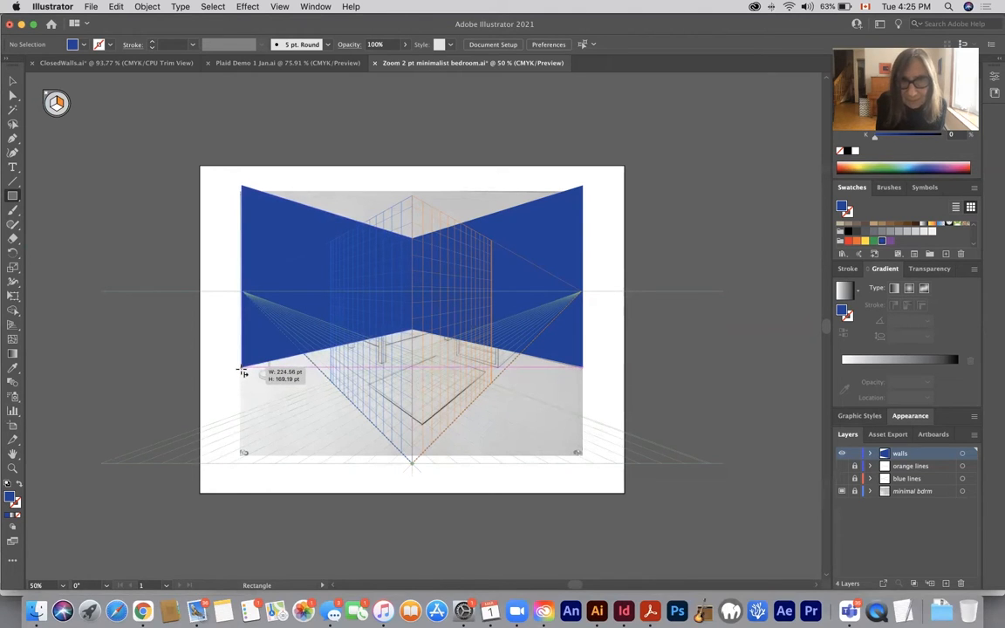
left_click_drag(243, 373, 243, 371)
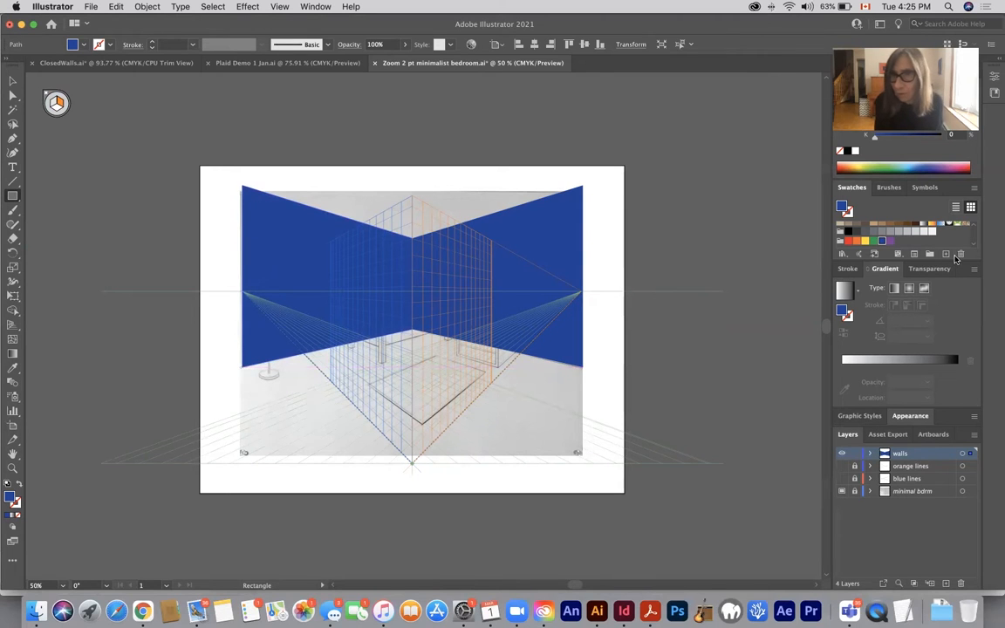
left_click(858, 241)
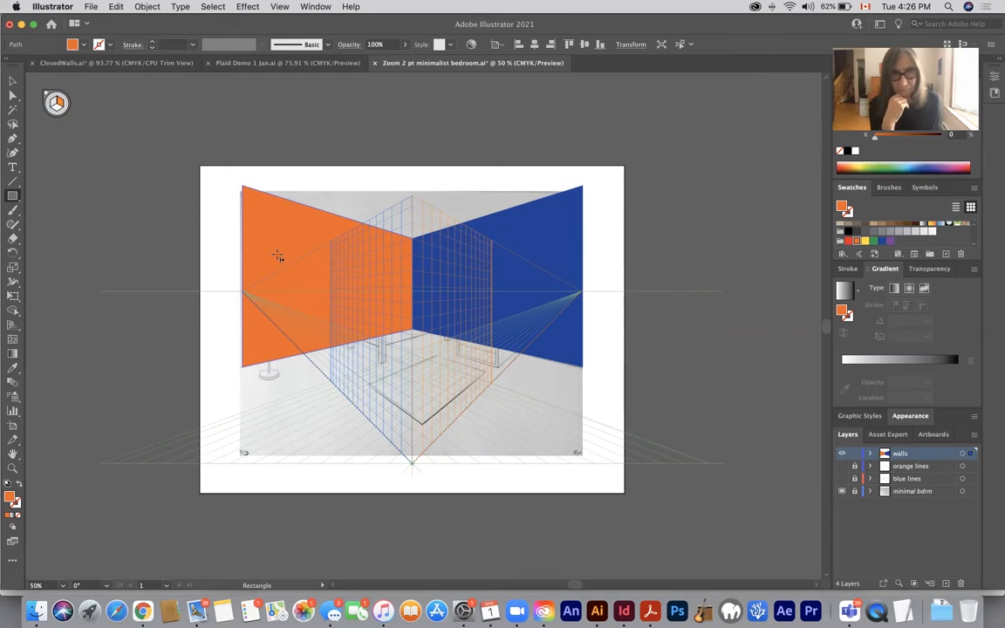
Undo the two wall rectangles and their color fills
key("super+z")
key("super+z")
key("super+z")
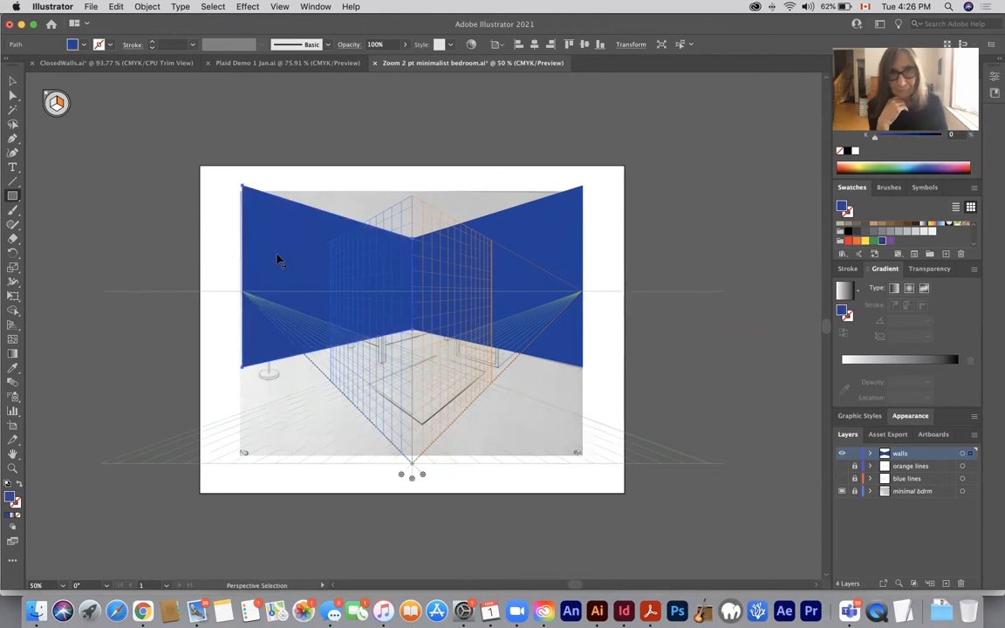
key("super+z")
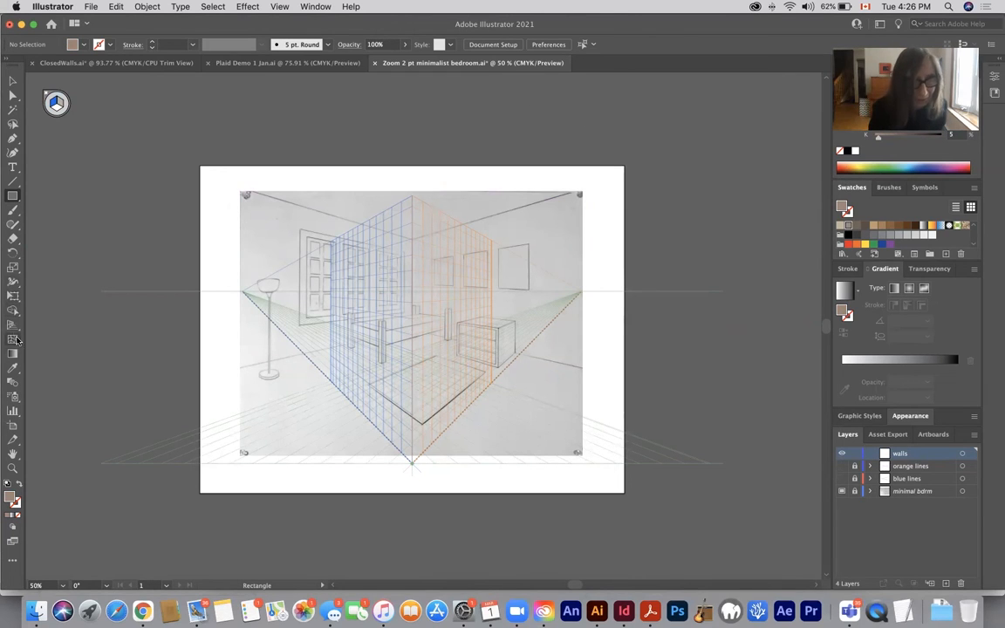
Move the orange grid plane leftward past the artboard with the Perspective Grid tool, to an offset of about -788 pt
left_click(12, 324)
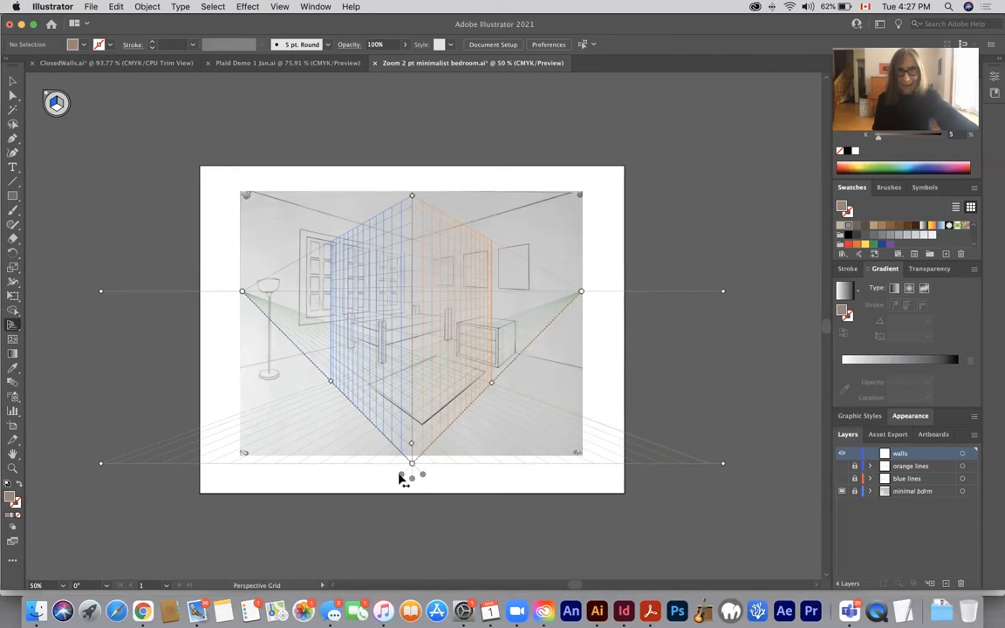
left_click_drag(400, 478, 50, 124)
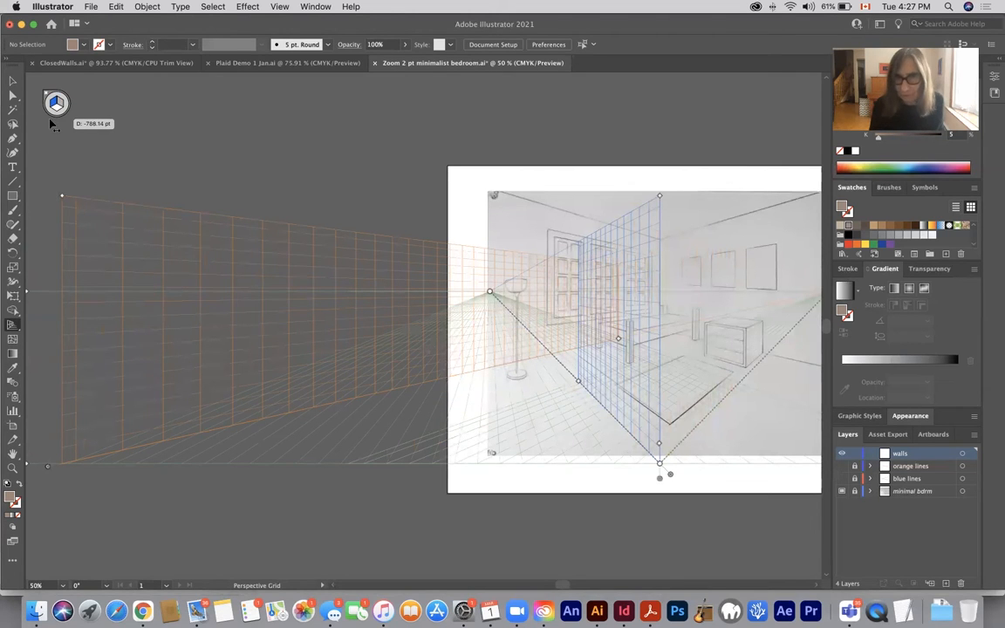
left_click_drag(51, 125, 50, 120)
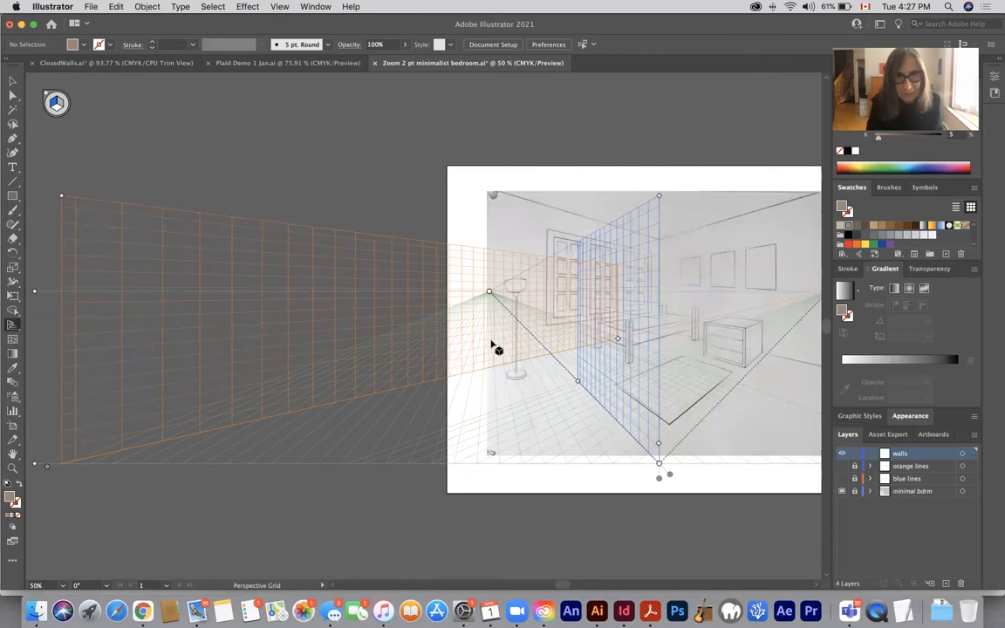
Move the blue grid plane rightward past the artboard, and adjust the grid cell size until both wall planes meet at the back corner
scroll(389, 255, "right", 5)
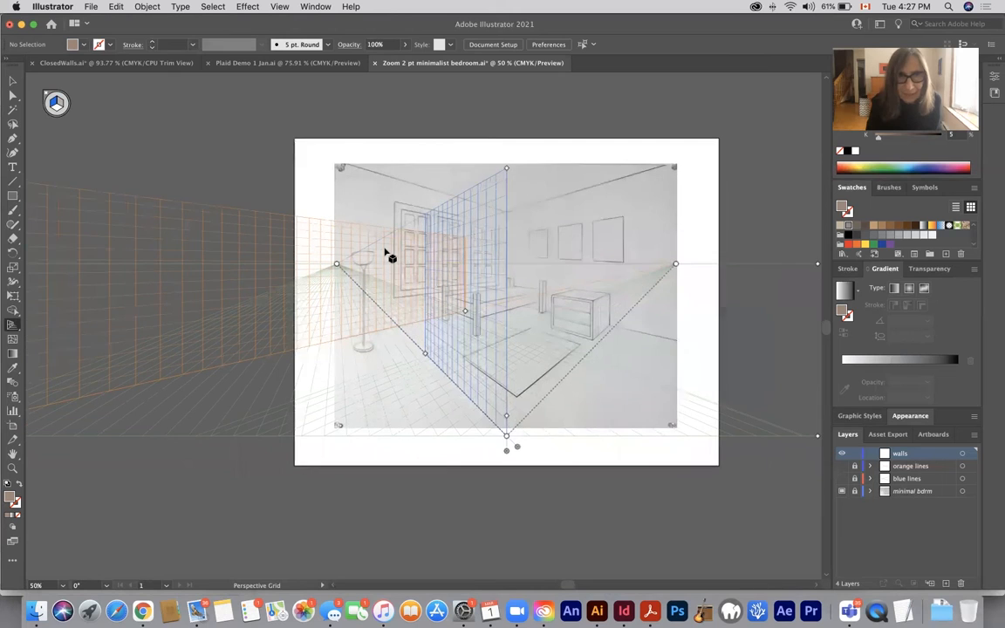
scroll(386, 252, "down", 1)
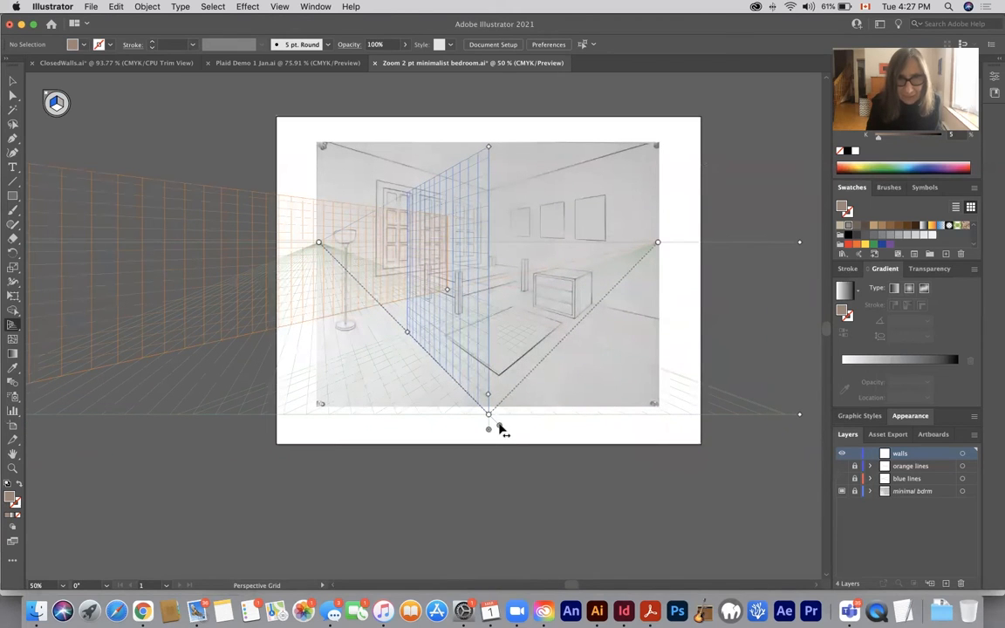
left_click_drag(502, 429, 805, 311)
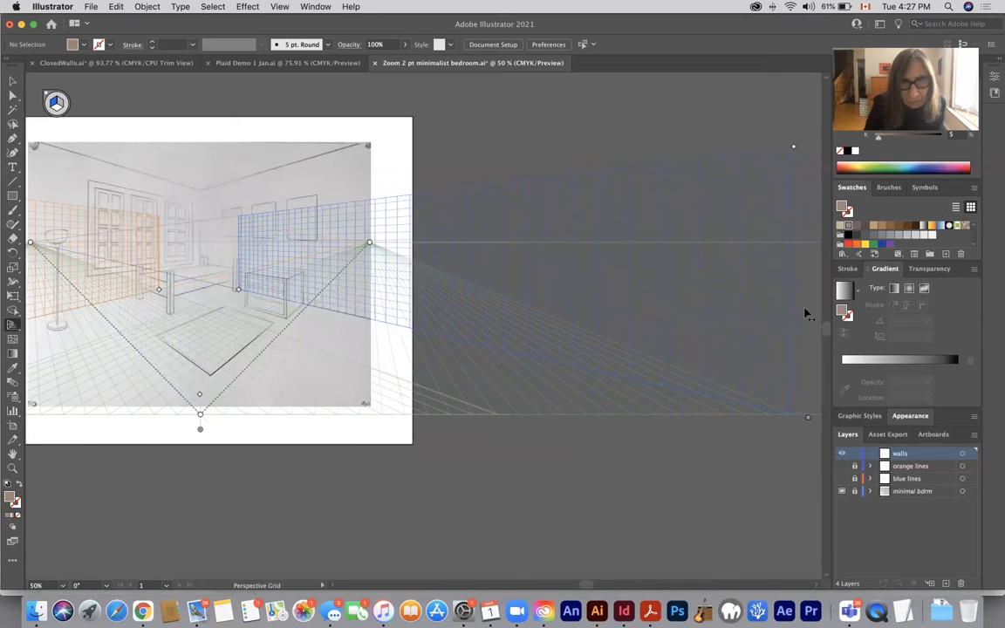
scroll(410, 249, "left", 3)
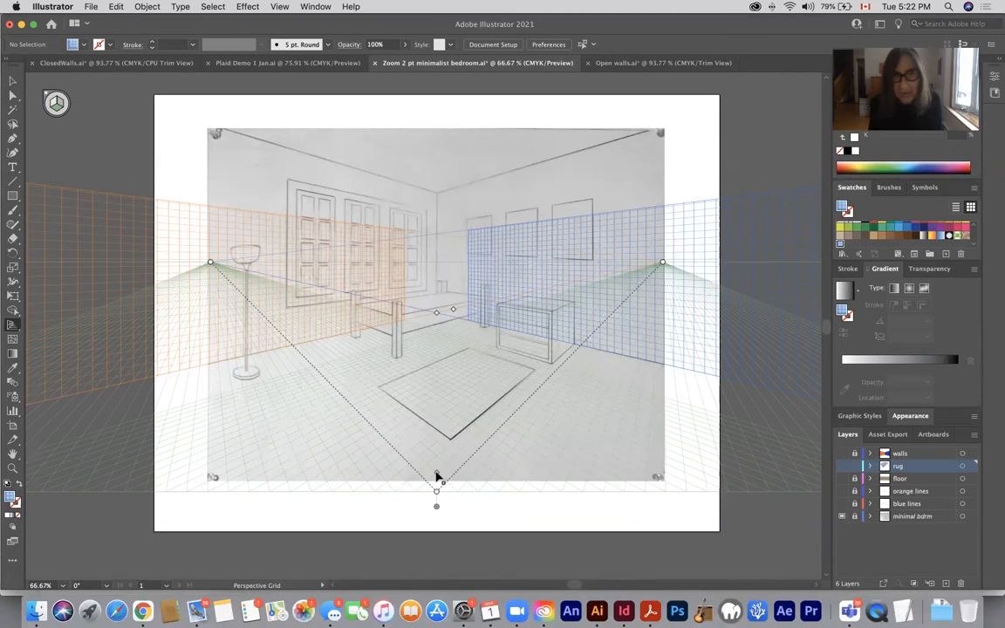
left_click_drag(436, 472, 437, 468)
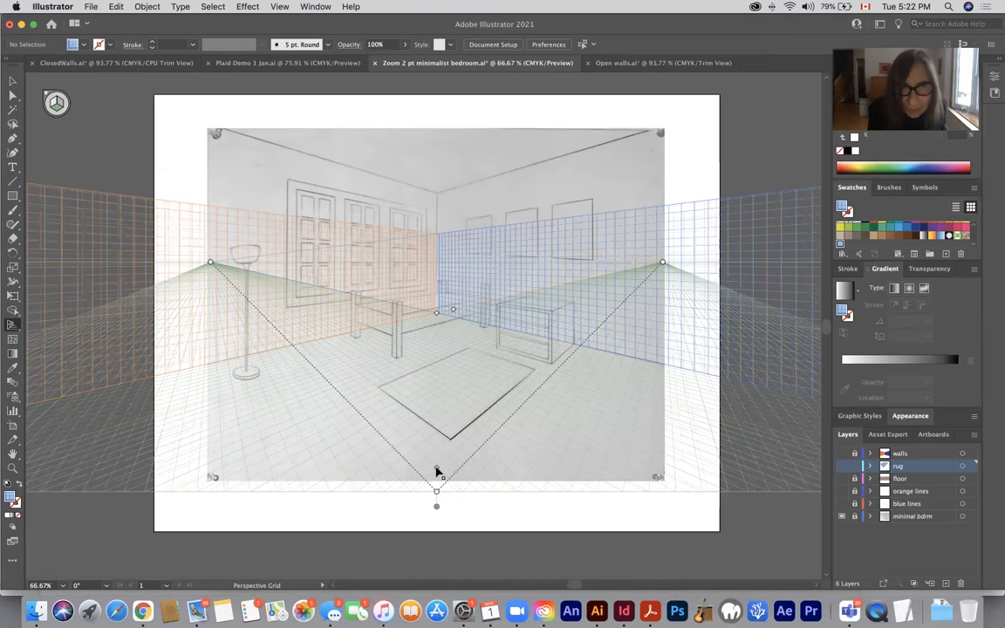
left_click_drag(436, 468, 436, 468)
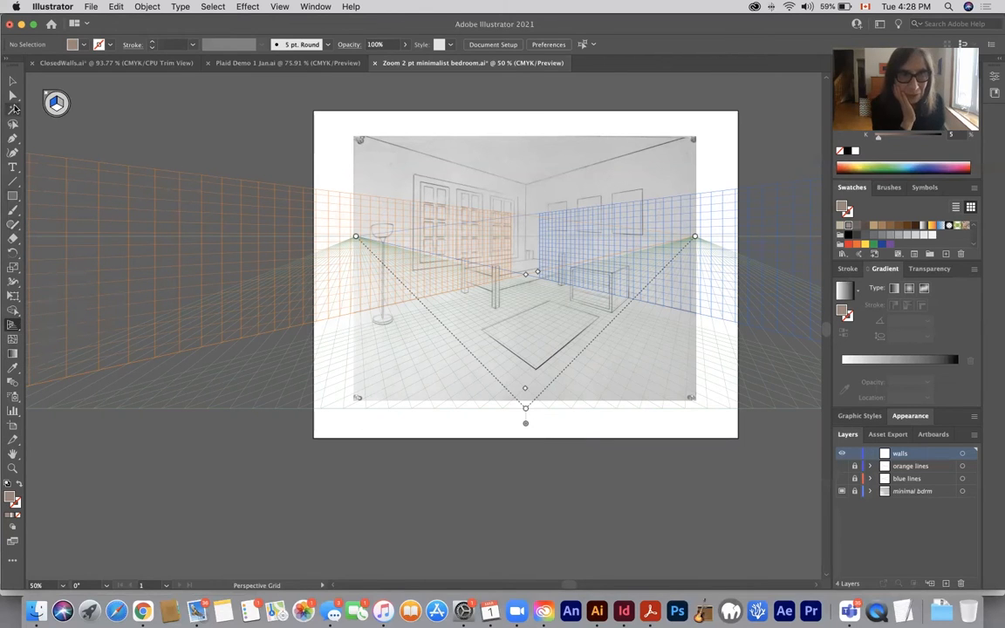
Draw a rectangle about 1018 by 770 pt on the left grid plane over the sketch's right wall, and fill it blue
left_click(7, 326)
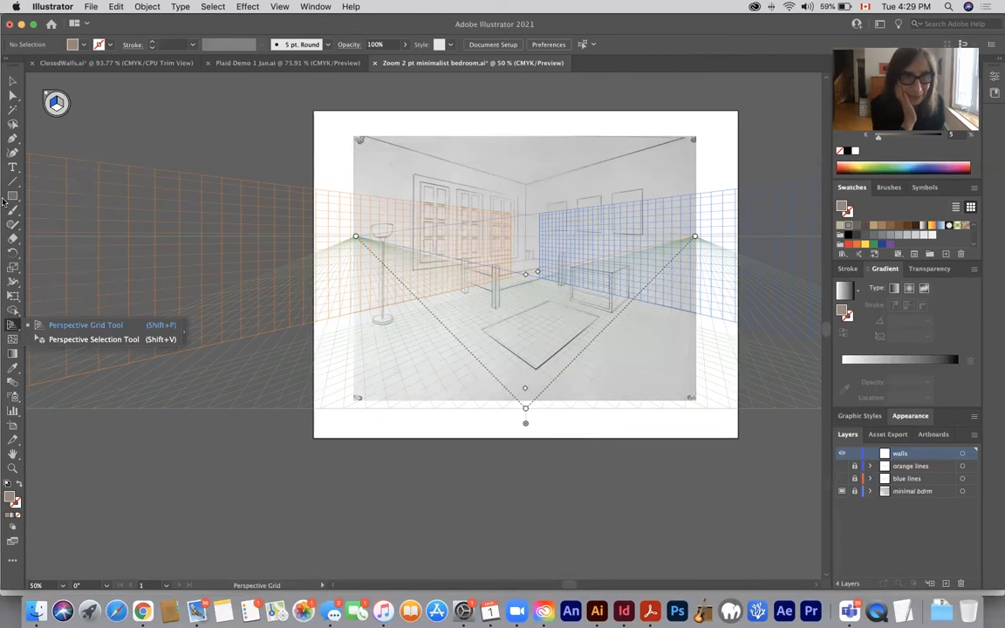
left_click(14, 196)
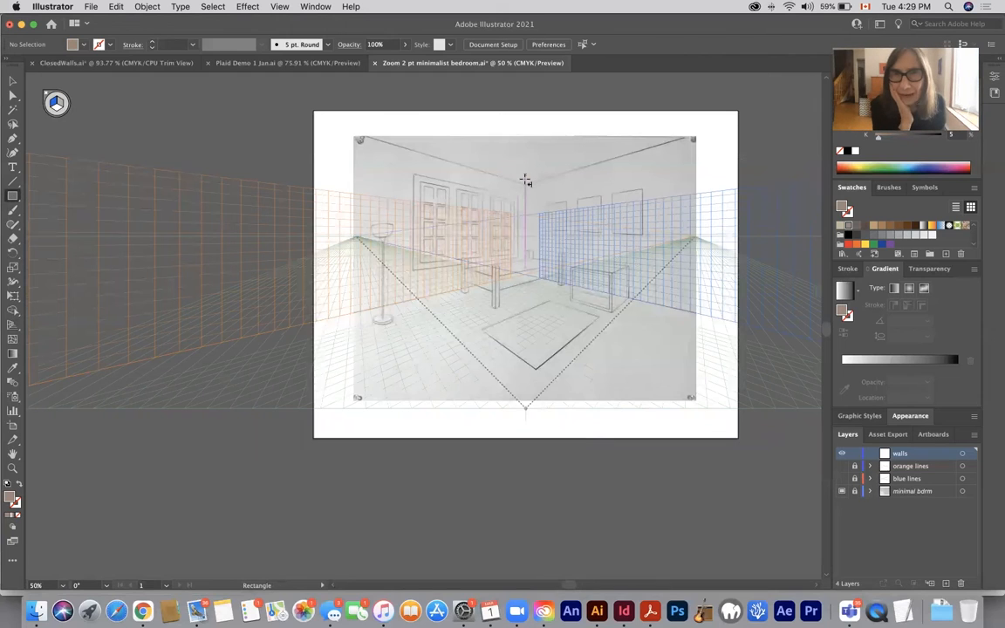
left_click_drag(526, 185, 697, 315)
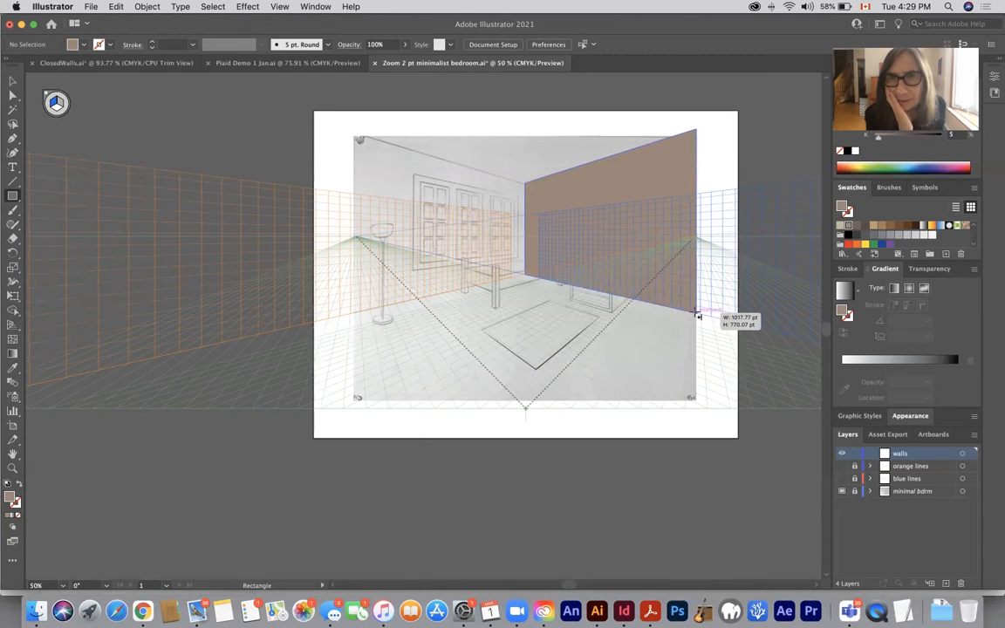
left_click_drag(697, 315, 698, 313)
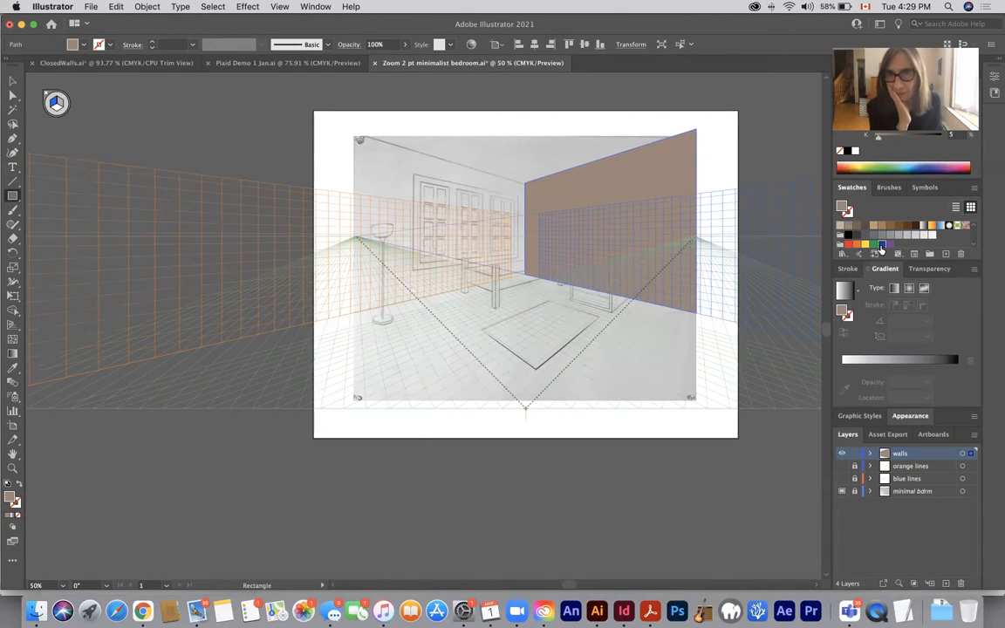
left_click(881, 245)
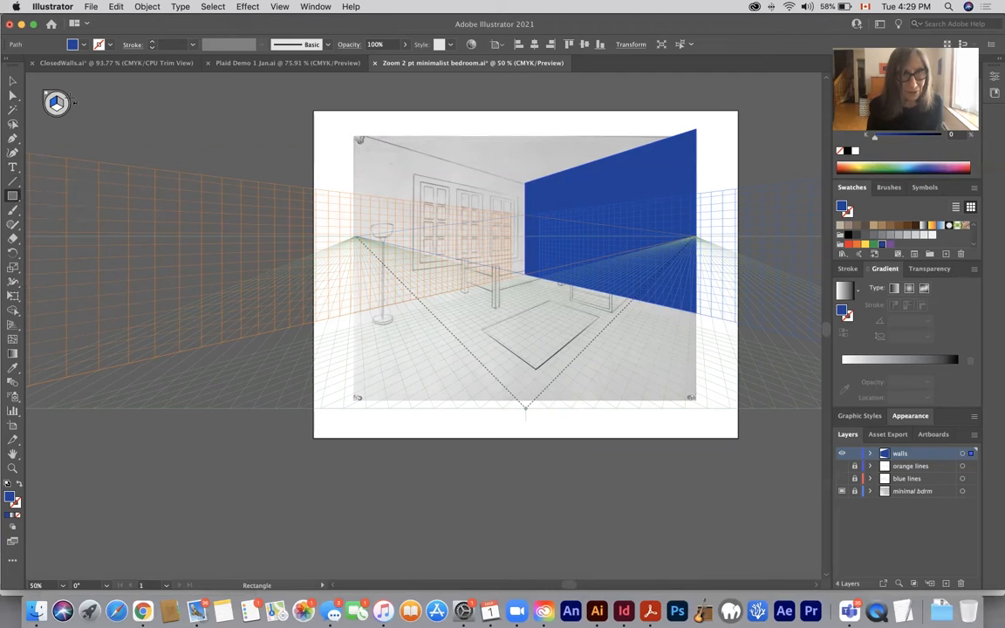
Draw a rectangle on the right grid plane from the back corner over the sketch's left wall, and fill it orange
left_click(57, 102)
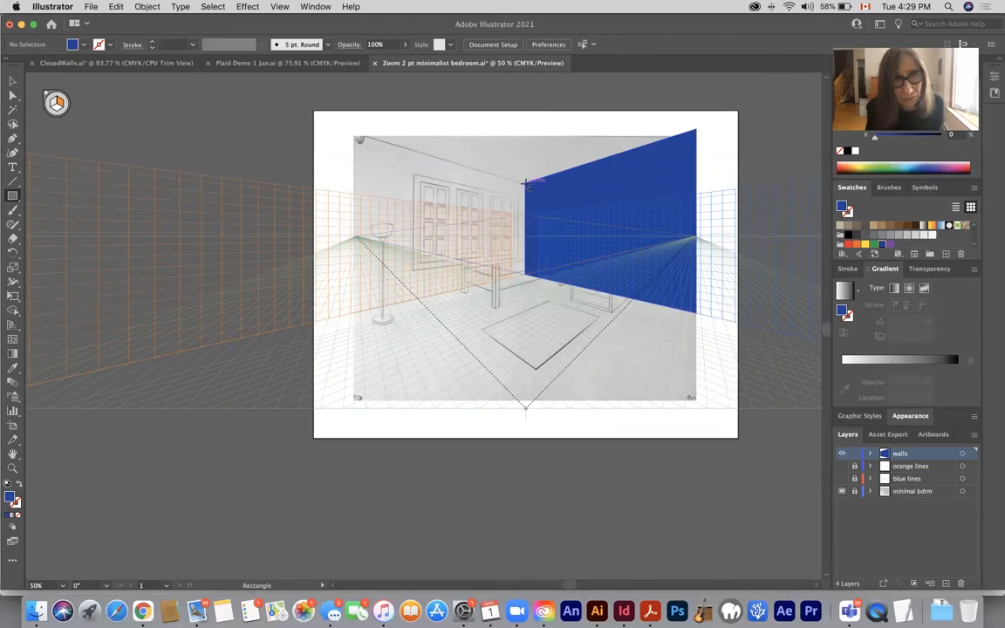
scroll(528, 185, "left", 1)
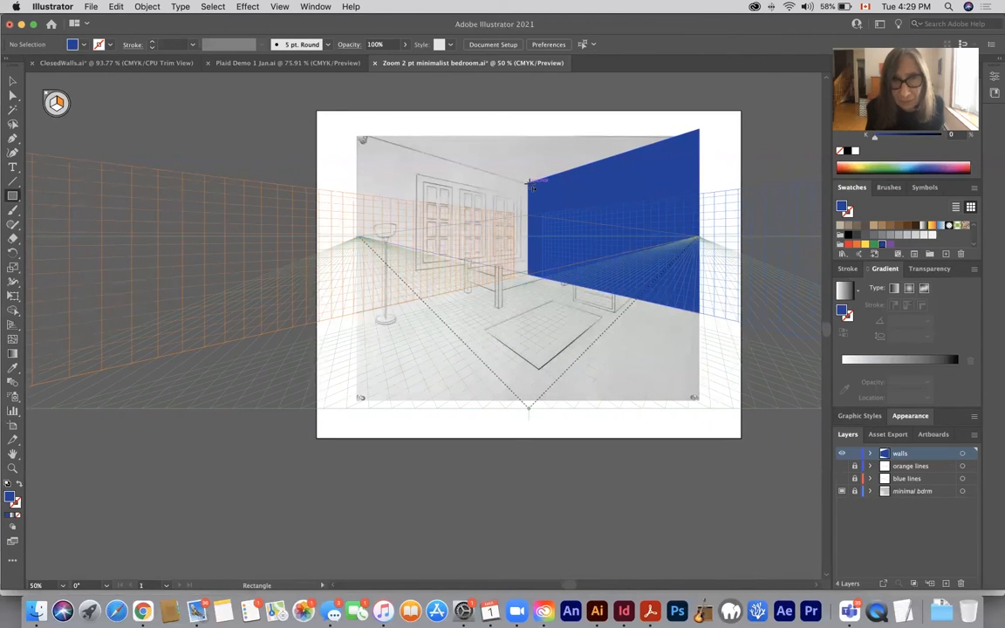
left_click_drag(528, 184, 360, 314)
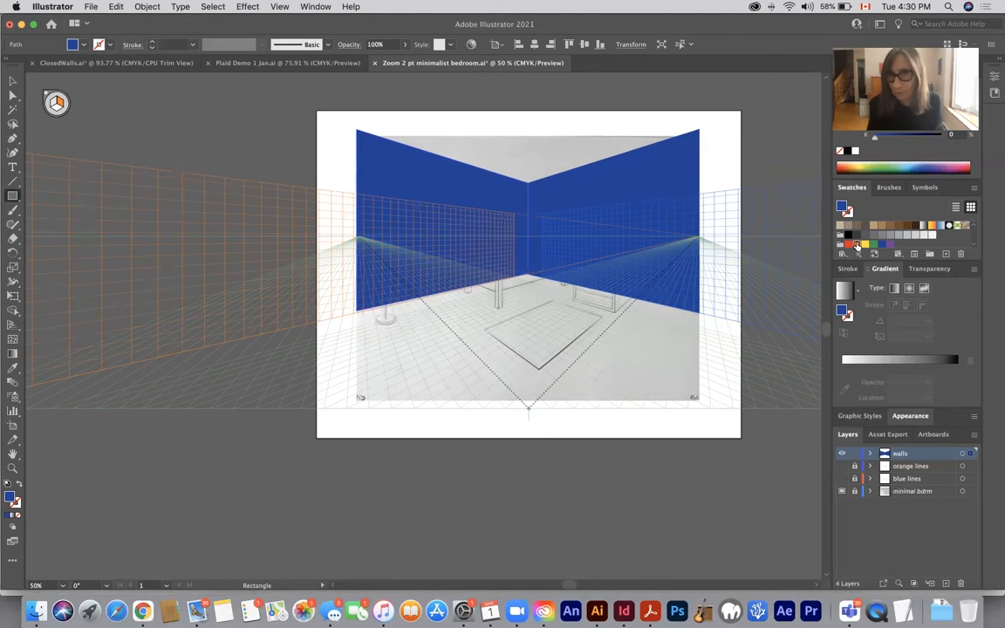
left_click(857, 246)
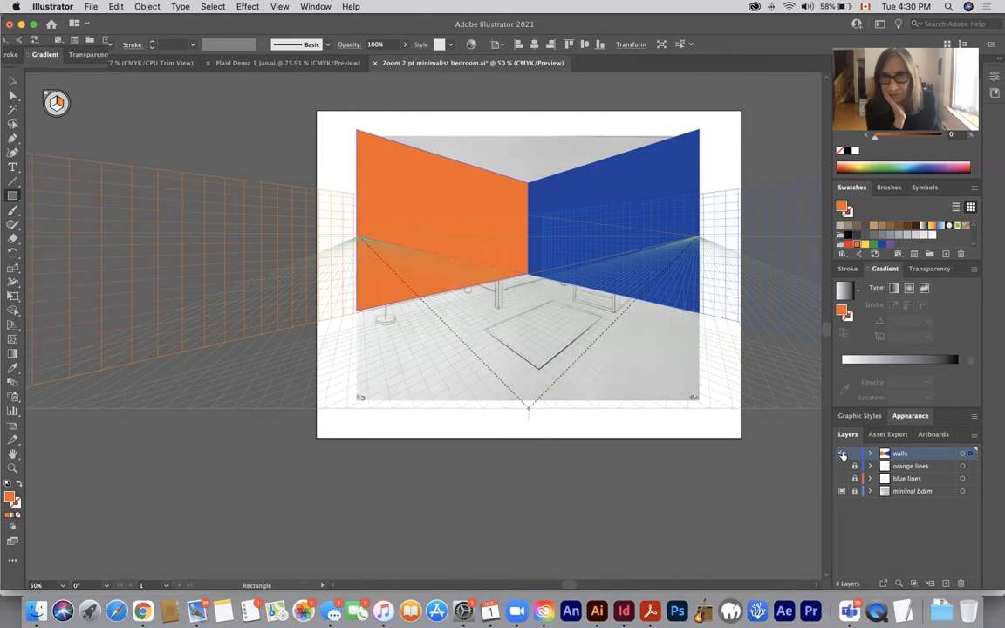
Toggle the walls layer's visibility to compare the two colored walls with the sketch underneath
left_click(842, 454)
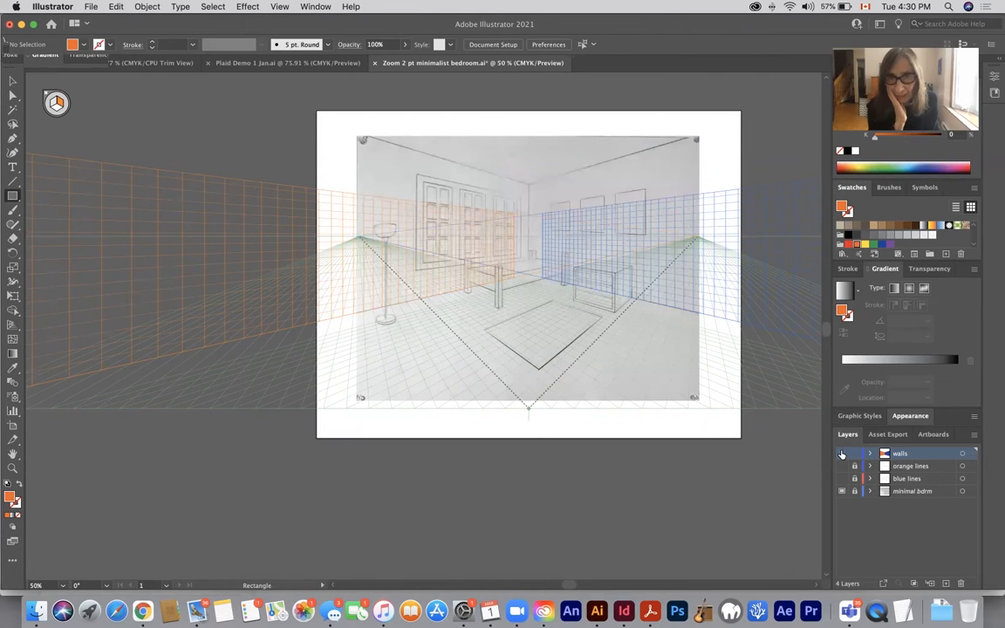
left_click(842, 455)
left_click(842, 455)
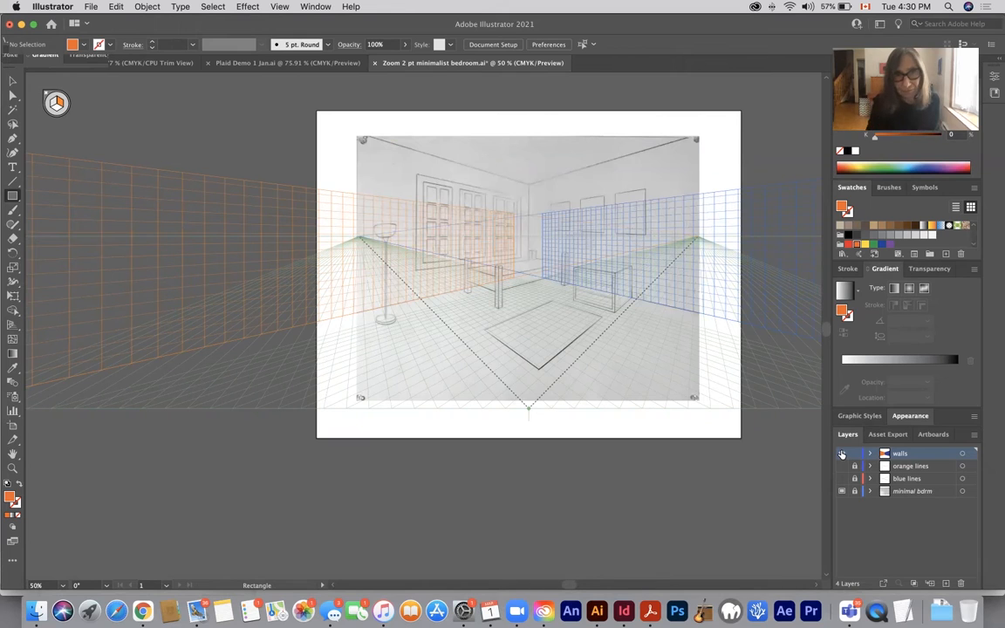
left_click(842, 455)
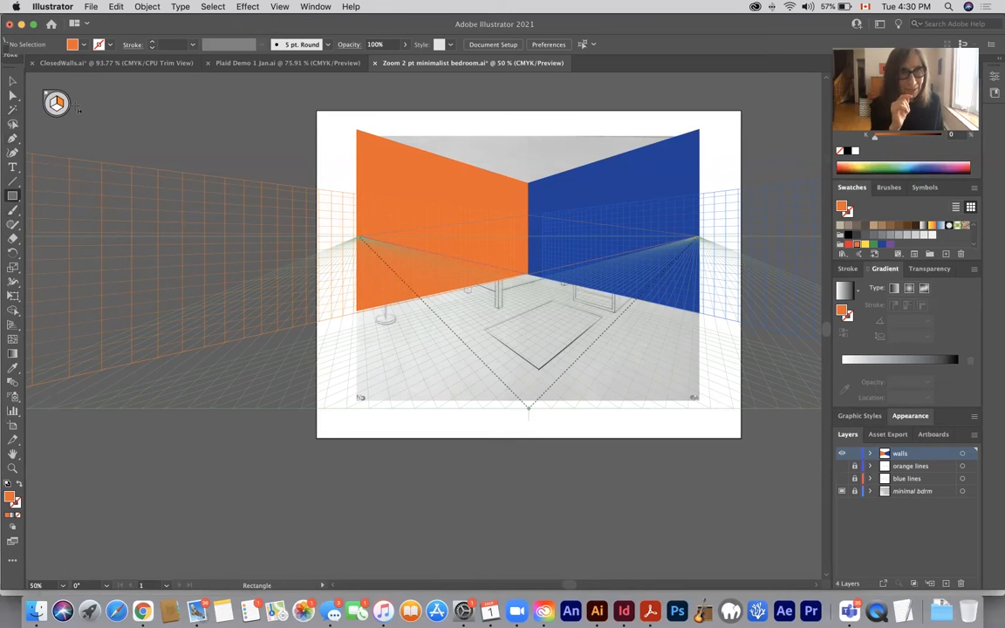
Set the perspective grid to no active plane so new shapes are drawn flat
left_click(12, 80)
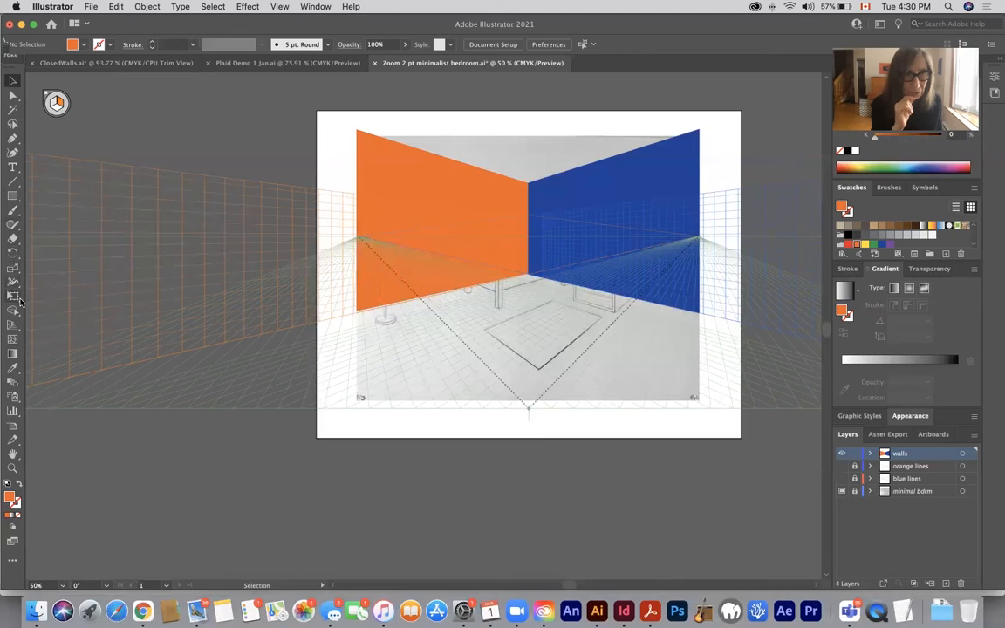
left_click(12, 326)
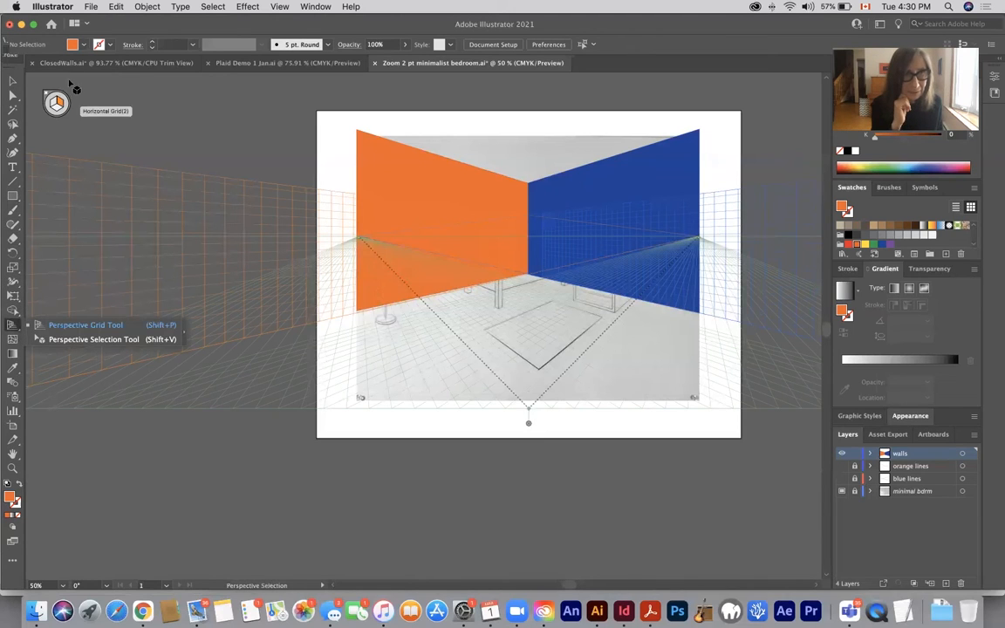
left_click(94, 339)
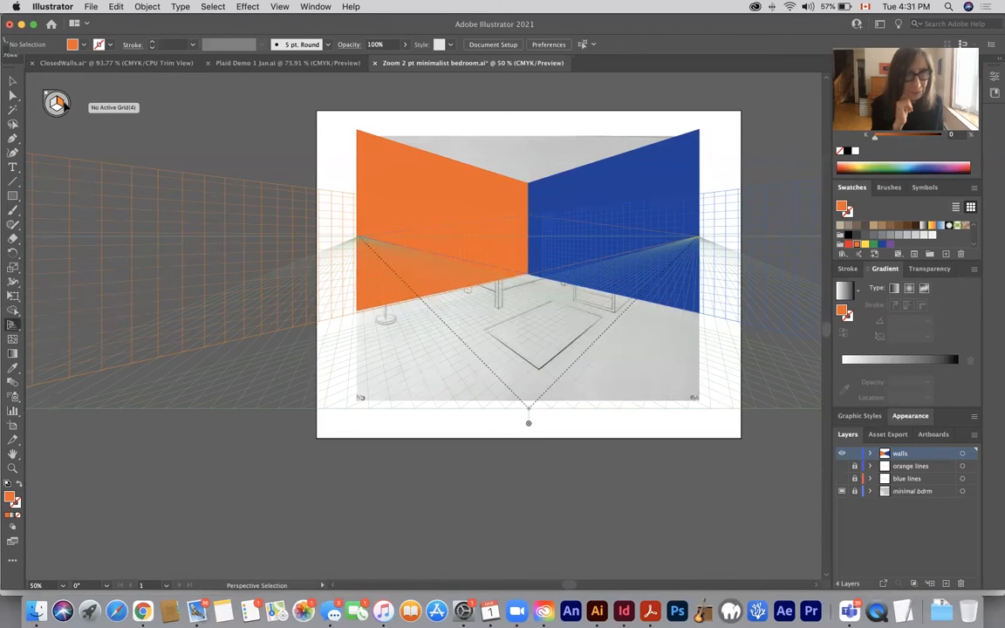
Add a new layer directly above the orange lines layer and name it floor
left_click(910, 468)
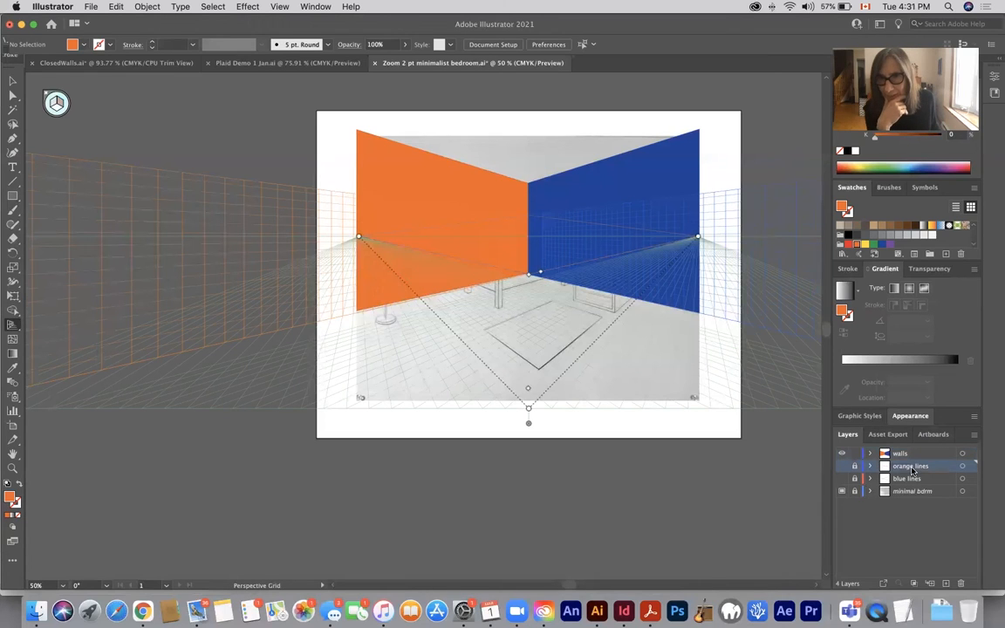
left_click(946, 585)
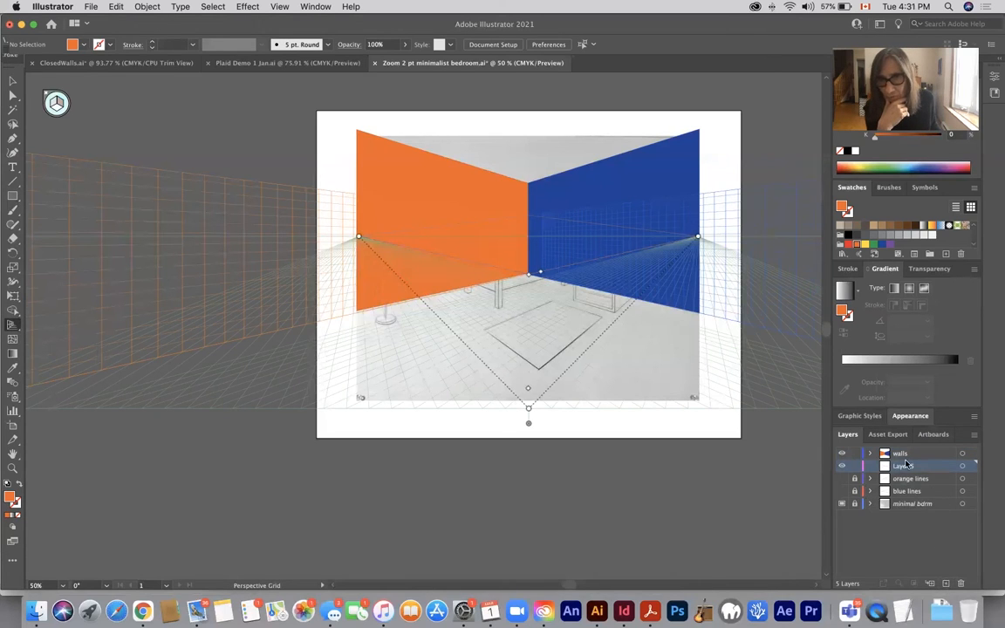
double_click(900, 469)
type("floor")
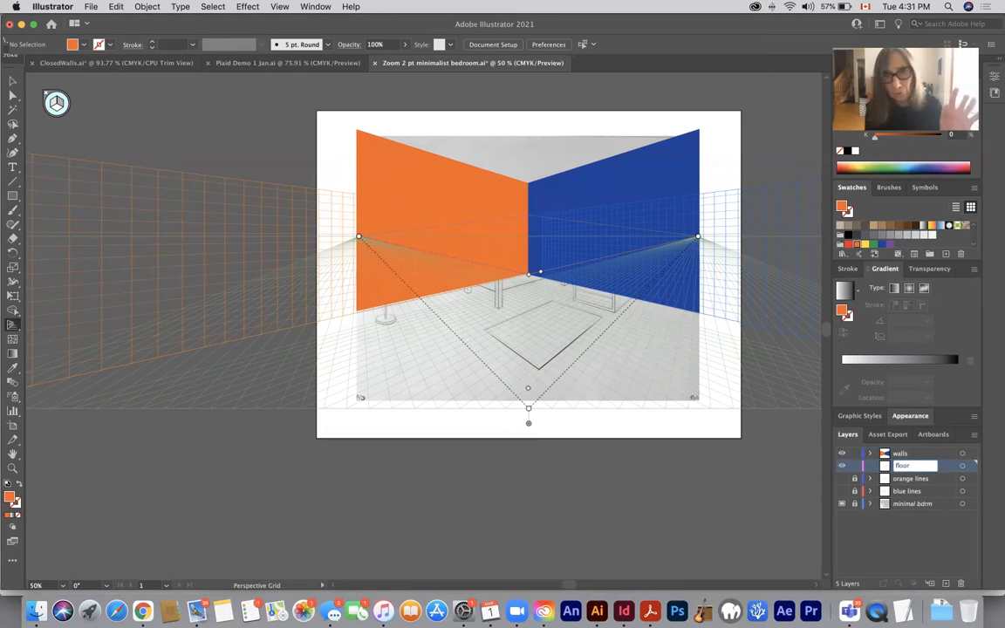
key("Return")
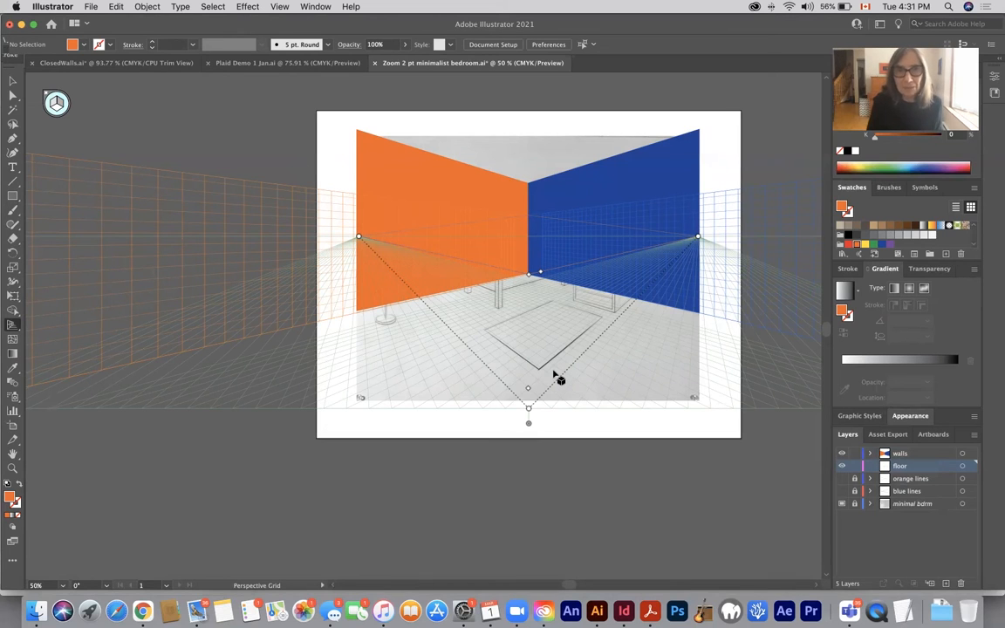
Lock the walls layer and draw a flat rectangle about 8.89 by 3.53 in over the floor area, filled with C=40 M=45 Y=50 K=5
left_click(13, 194)
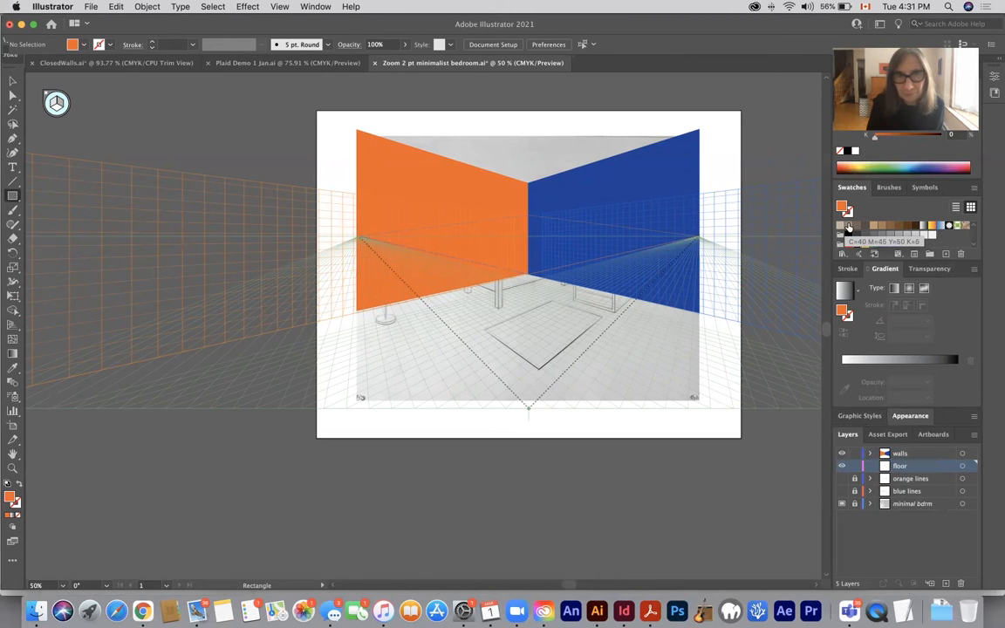
left_click(848, 226)
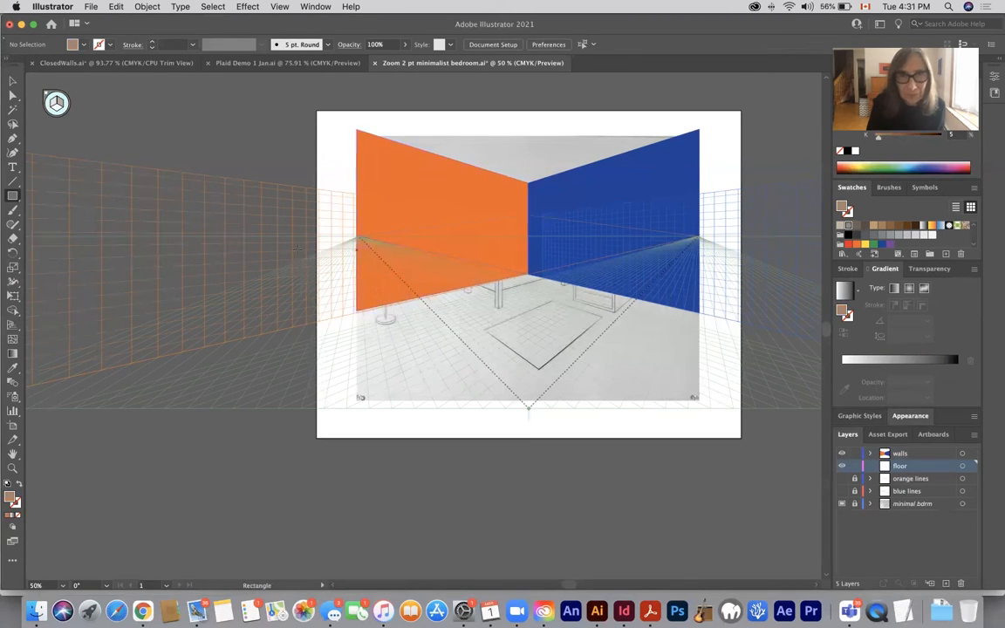
left_click(854, 454)
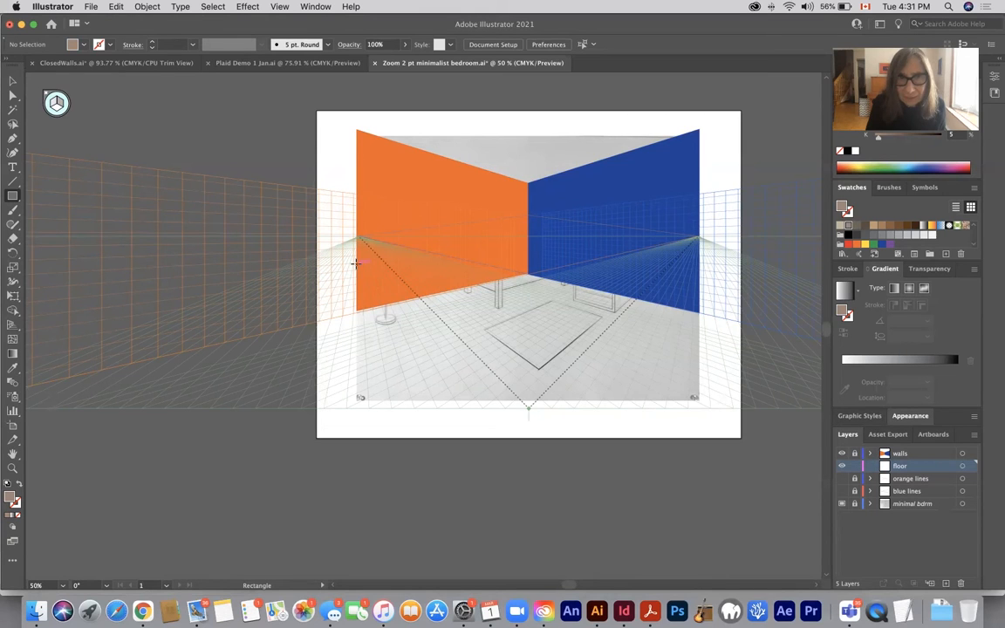
left_click_drag(356, 264, 698, 402)
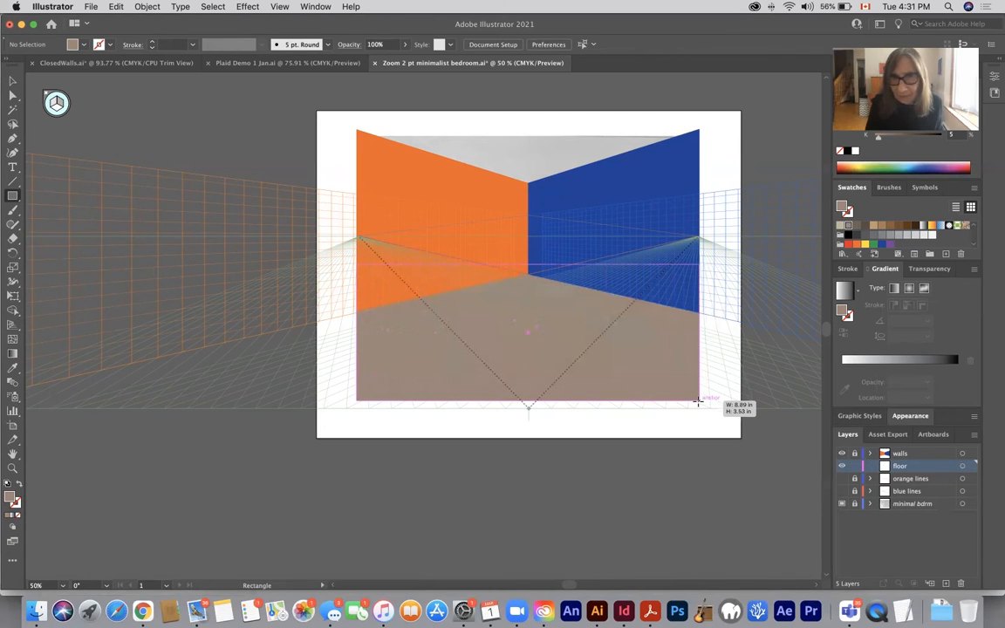
left_click_drag(698, 402, 698, 402)
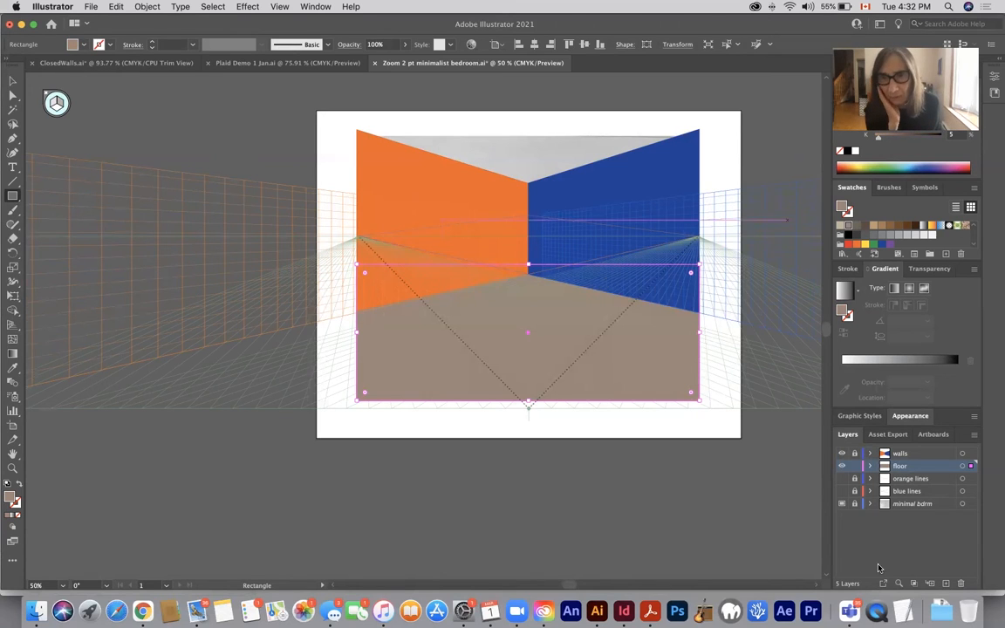
Hide the floor layer and add a new layer named rug above it
left_click(842, 467)
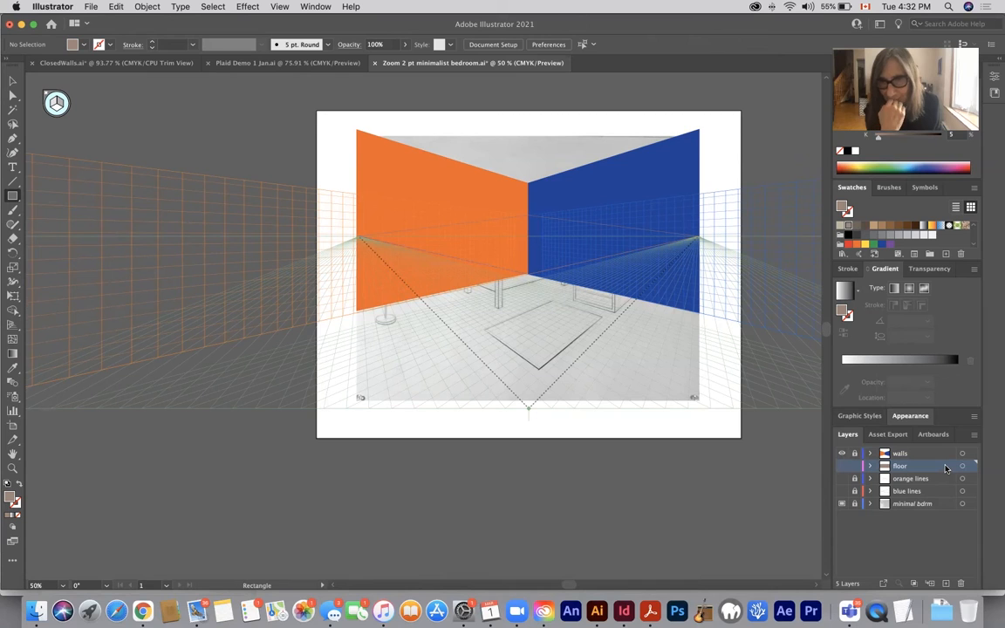
left_click(945, 583)
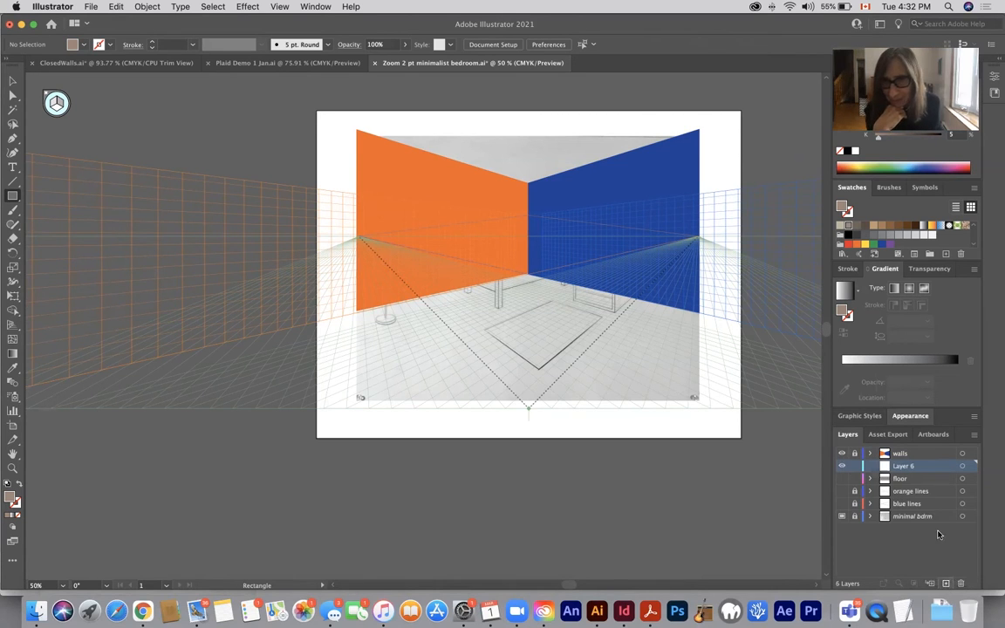
double_click(904, 468)
type("rug")
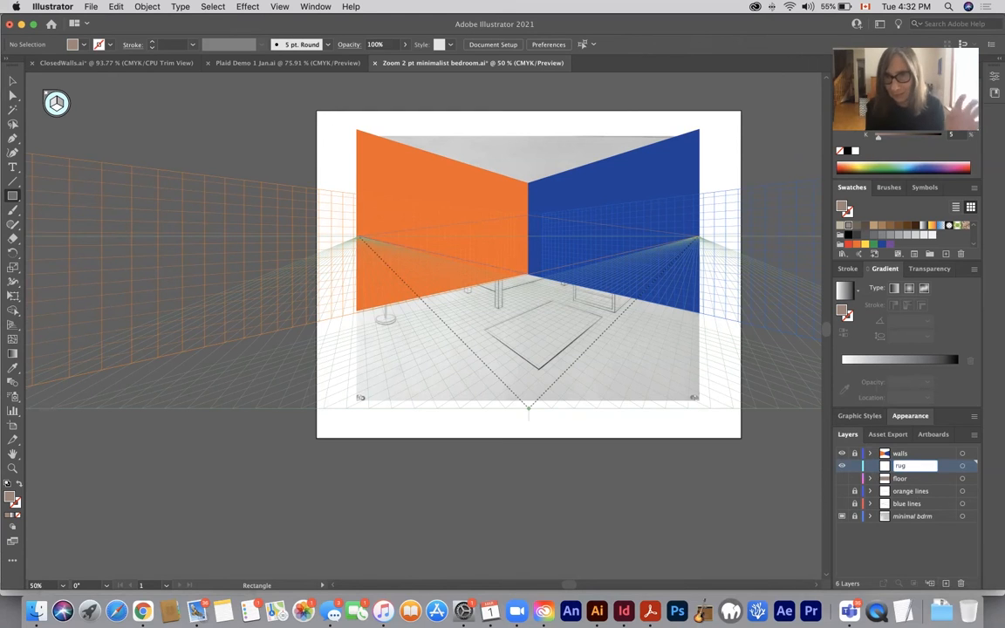
key("Return")
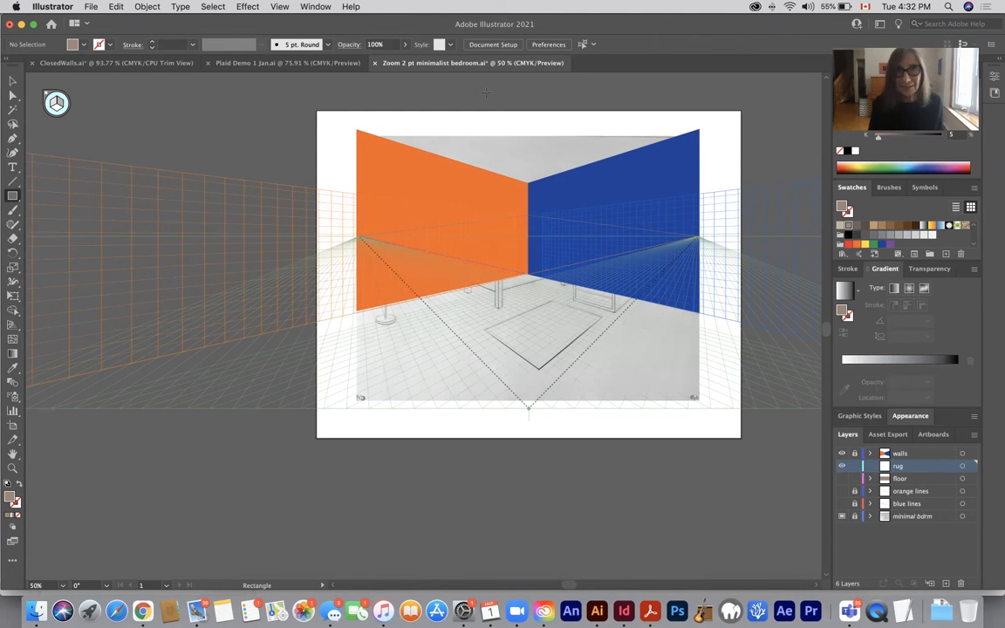
Copy the large plaid rectangle from the Plaid Demo 1 Jan document and paste it in place on the bedroom document's rug layer
left_click(231, 65)
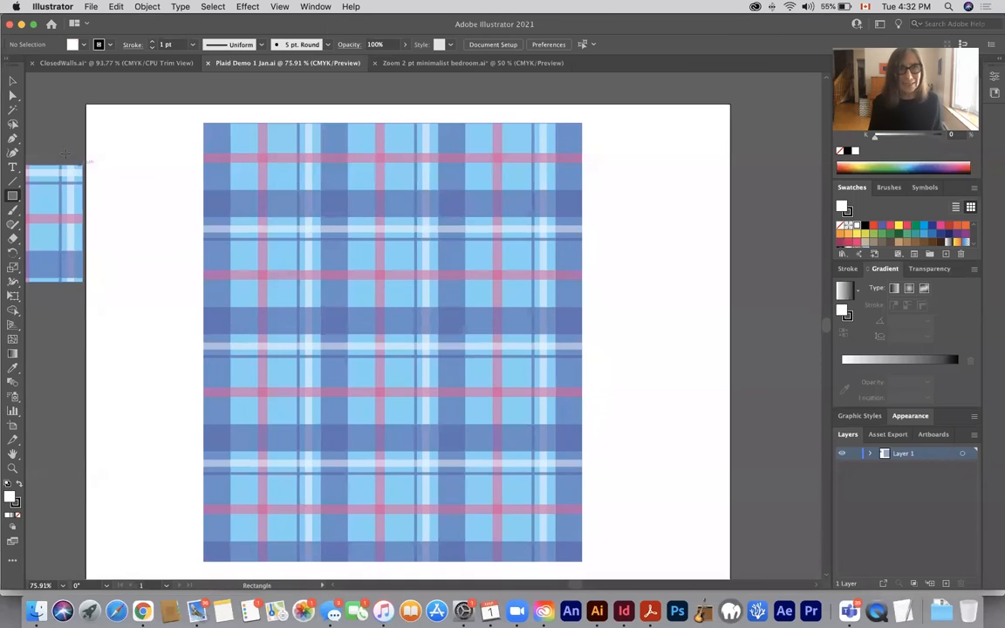
left_click(12, 80)
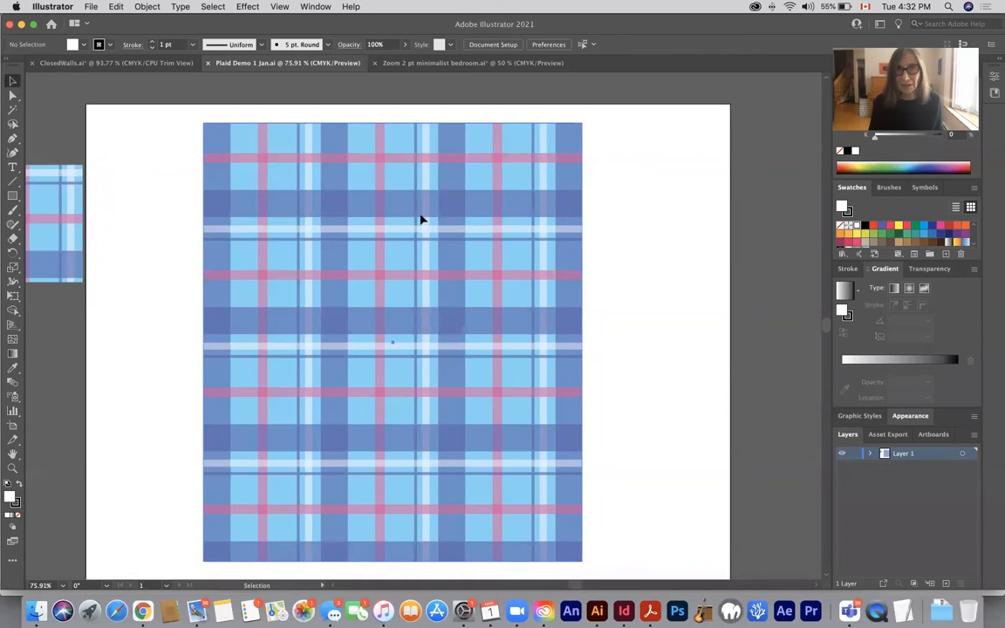
left_click(421, 221)
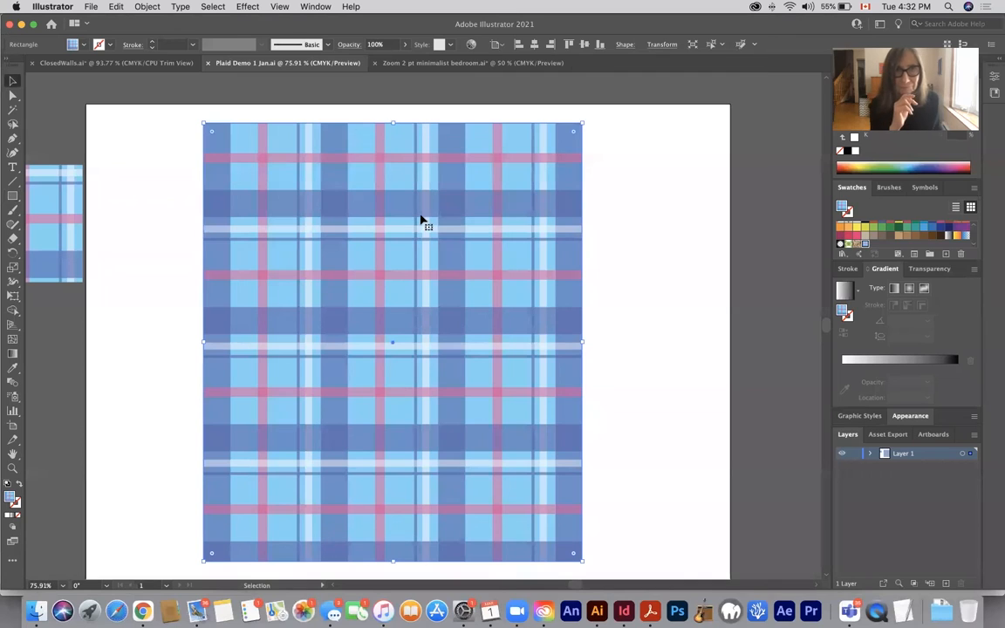
left_click(438, 64)
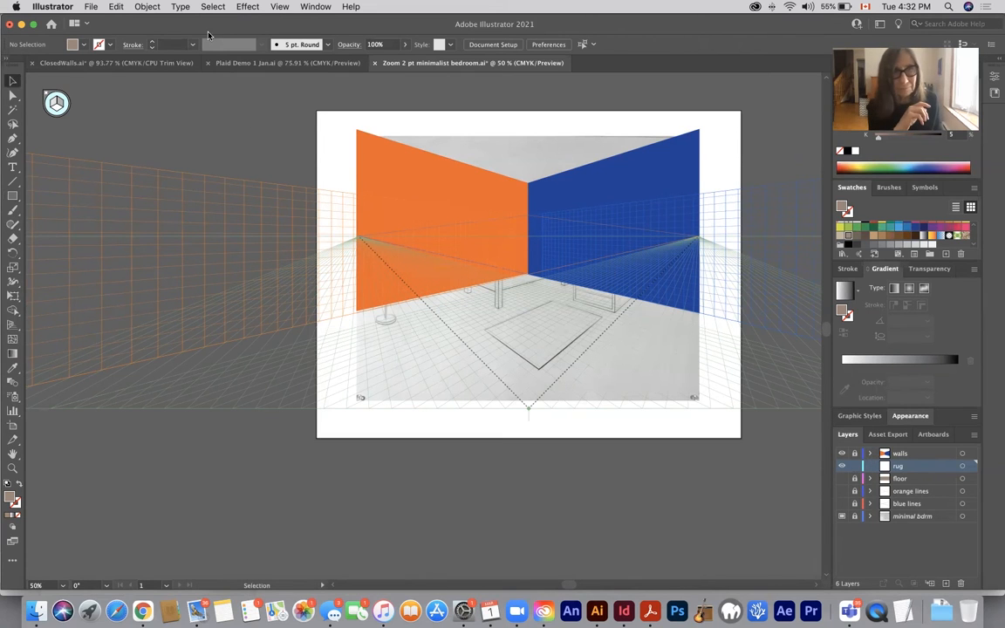
left_click(113, 7)
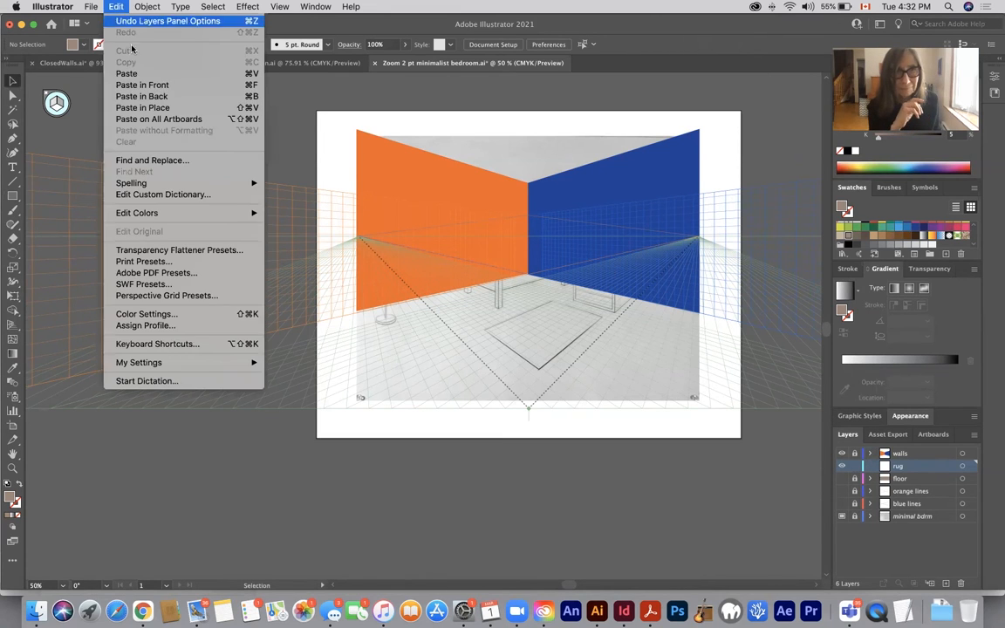
left_click(169, 108)
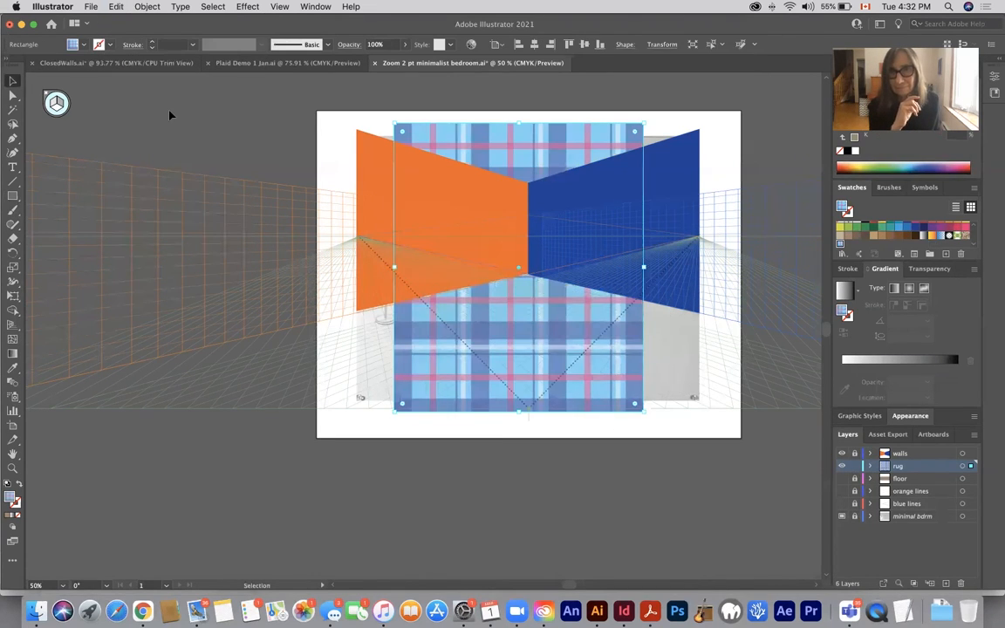
Hide the walls layer and expand the fill of the pasted plaid rectangle
left_click(842, 454)
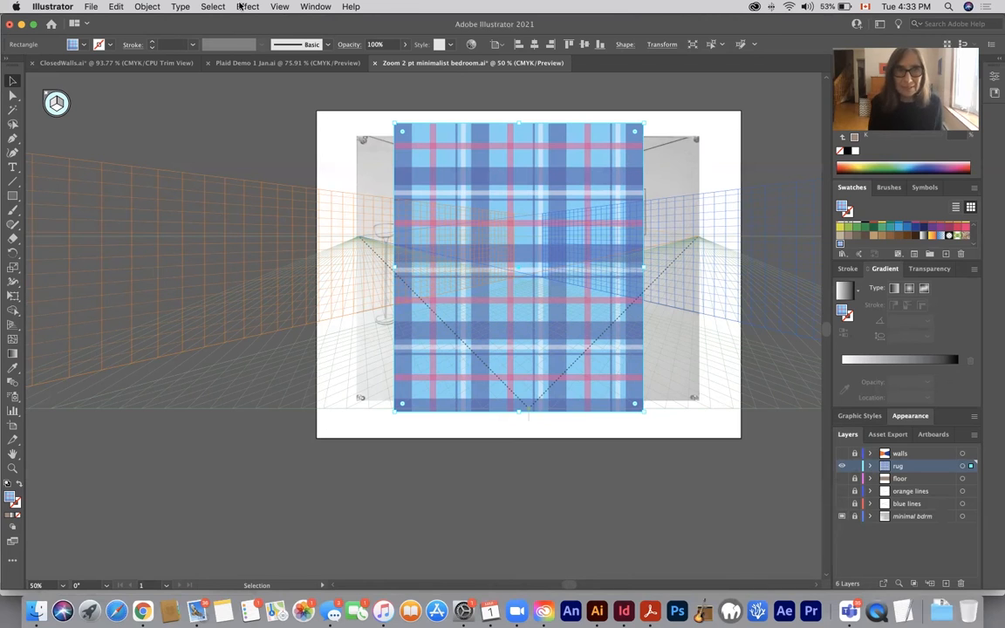
left_click(148, 7)
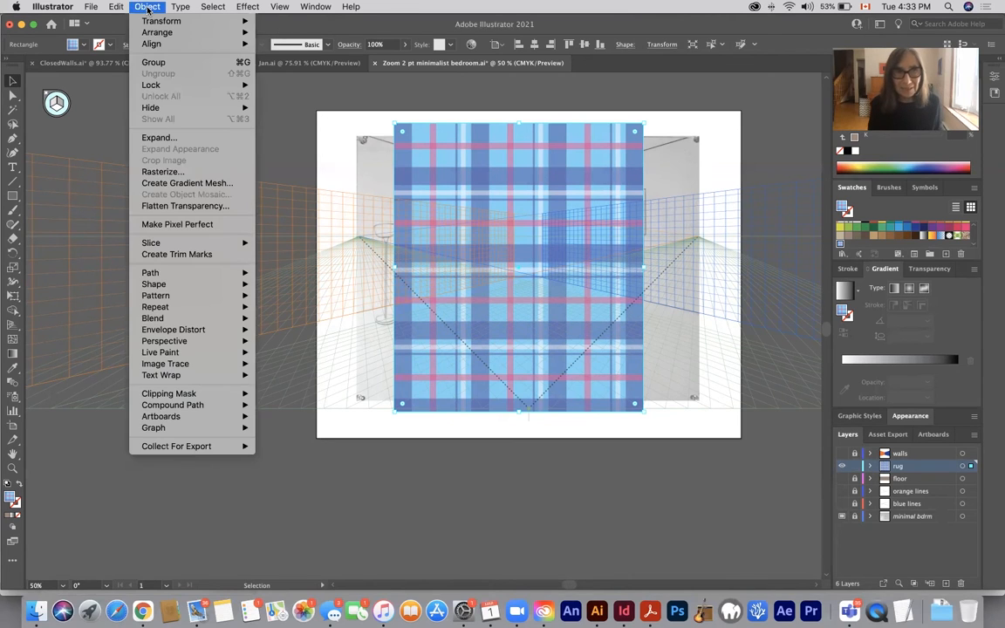
left_click(194, 143)
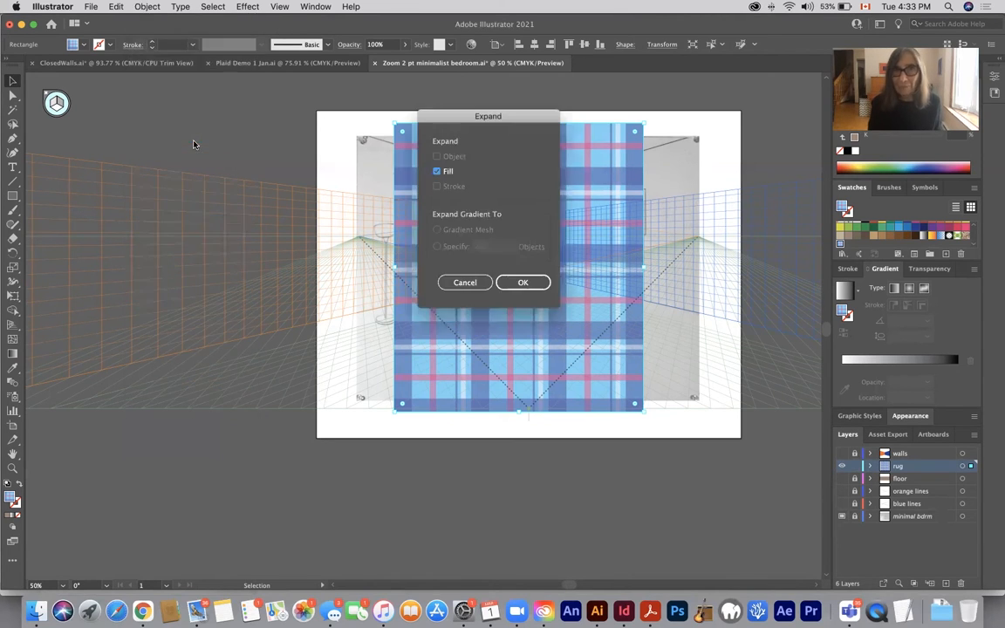
left_click(524, 283)
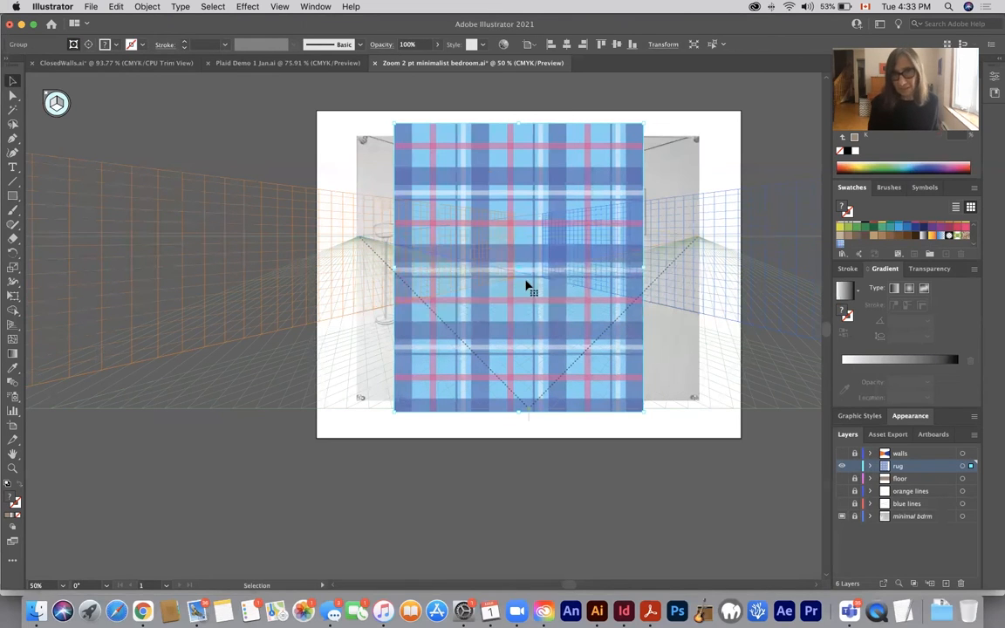
Use Perspective Selection to place the expanded plaid on the perspective grid's ground plane over the sketched rug
left_click(11, 325)
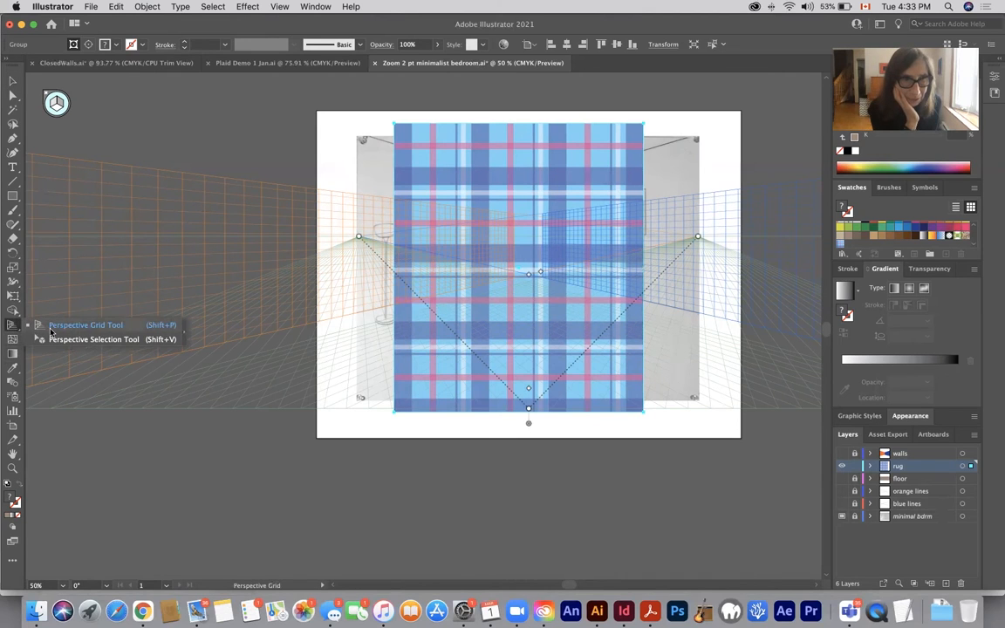
left_click(12, 325)
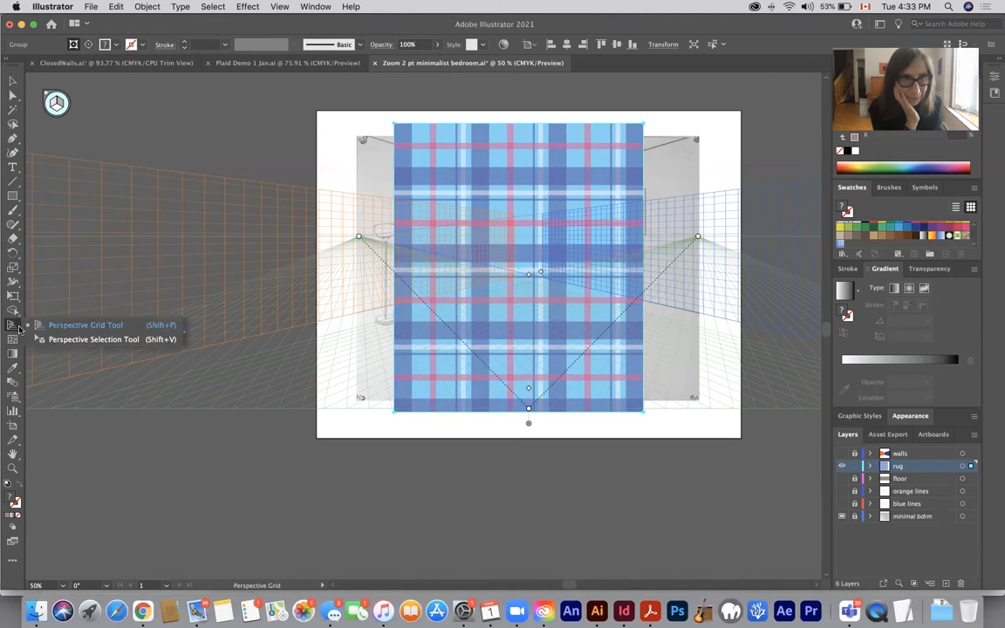
left_click(62, 341)
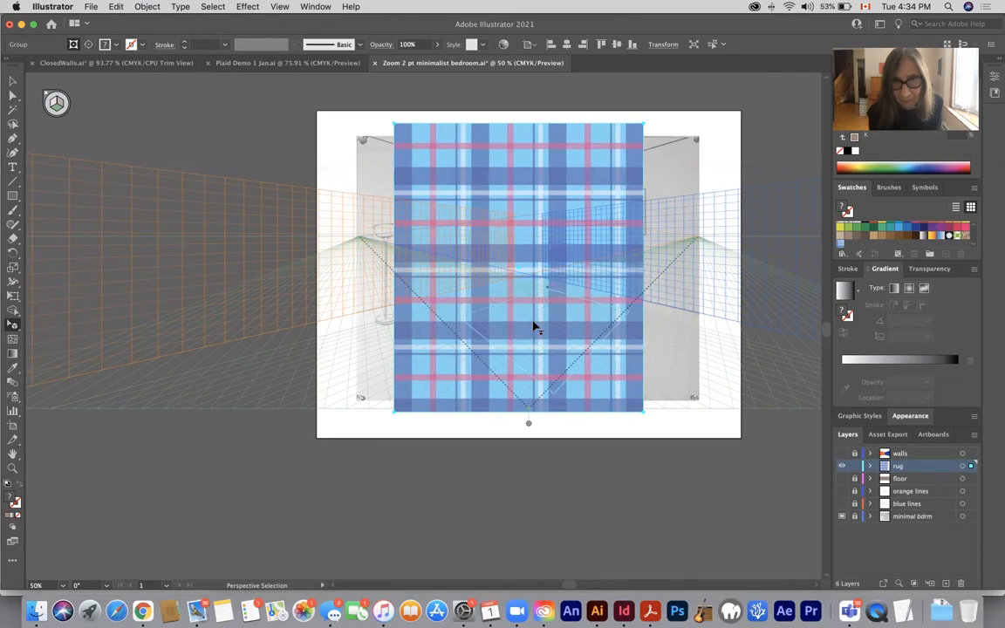
left_click_drag(533, 322, 533, 322)
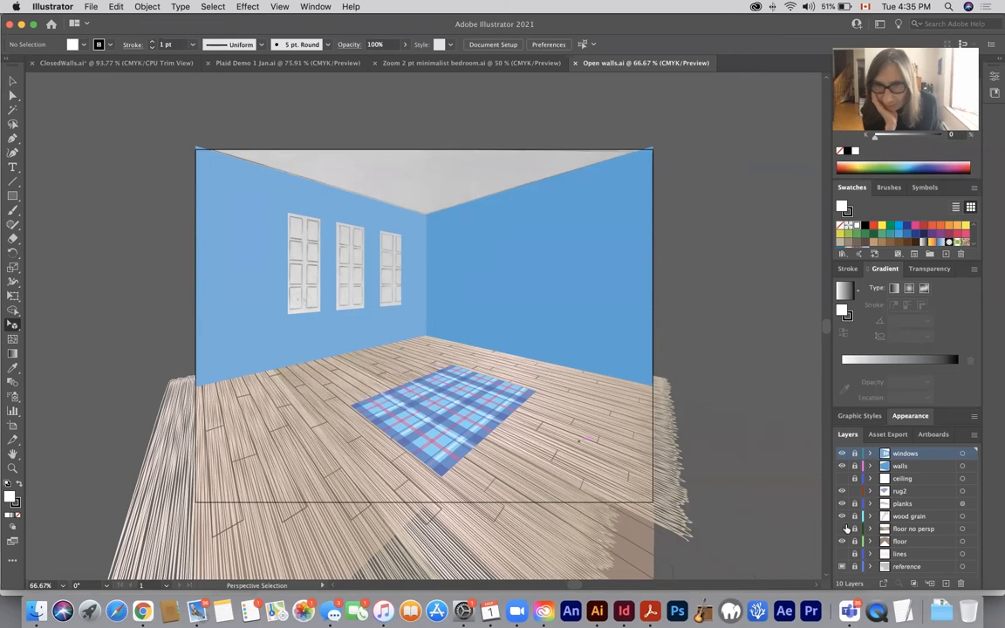
Hide the wood grain layer in Open walls.ai and display the artboard in Trim View, fitted to the window
left_click(842, 518)
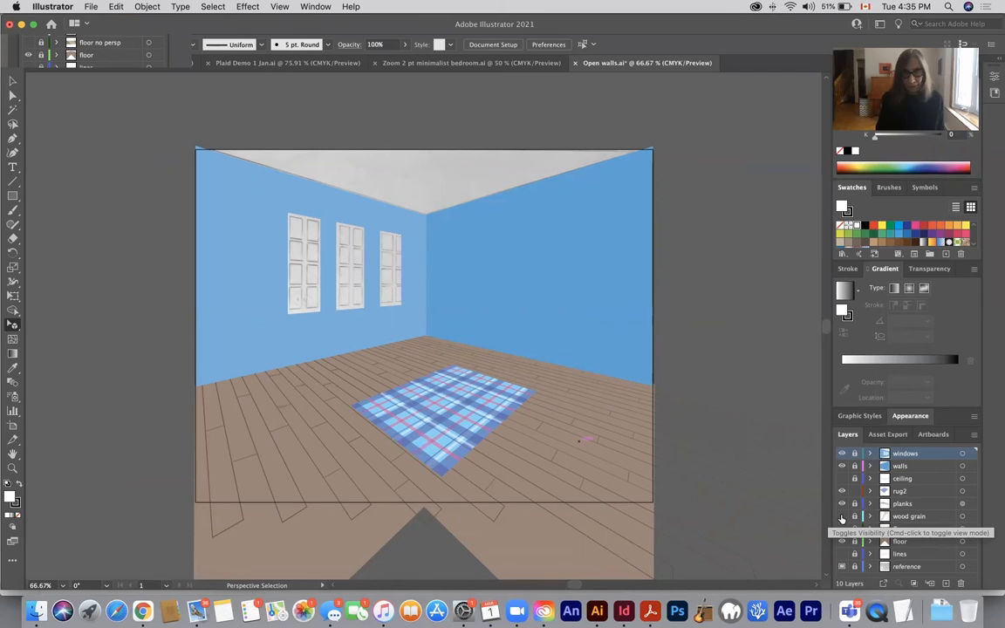
left_click(279, 7)
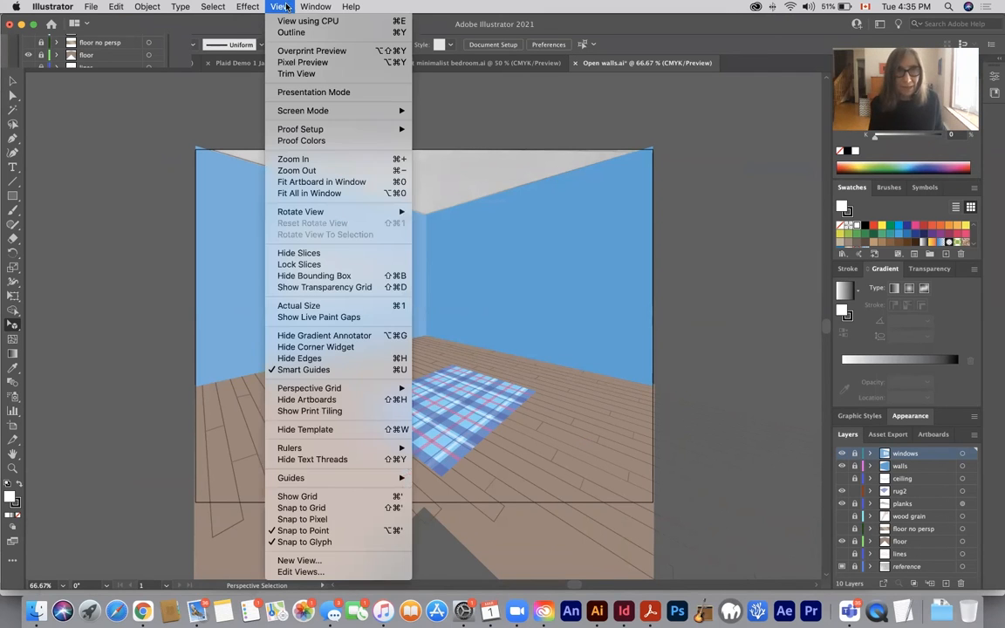
left_click(302, 73)
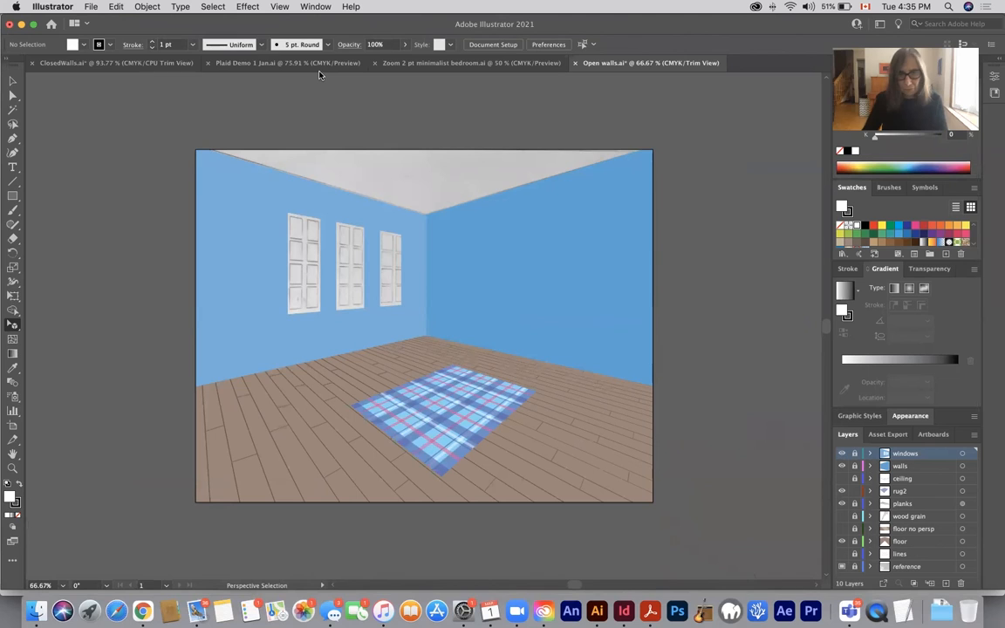
key("super+0")
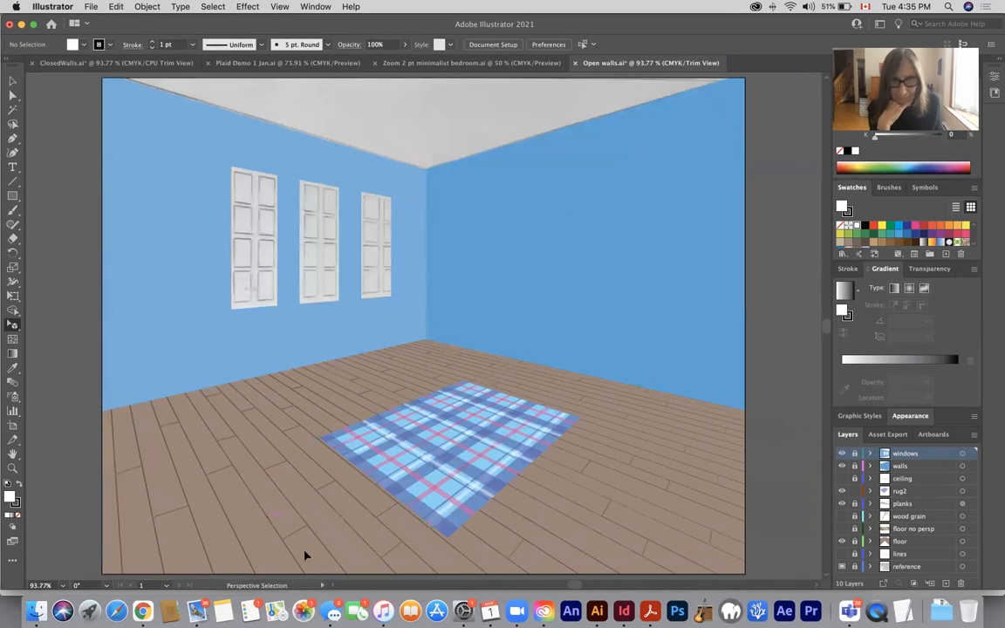
scroll(665, 386, "right", 1)
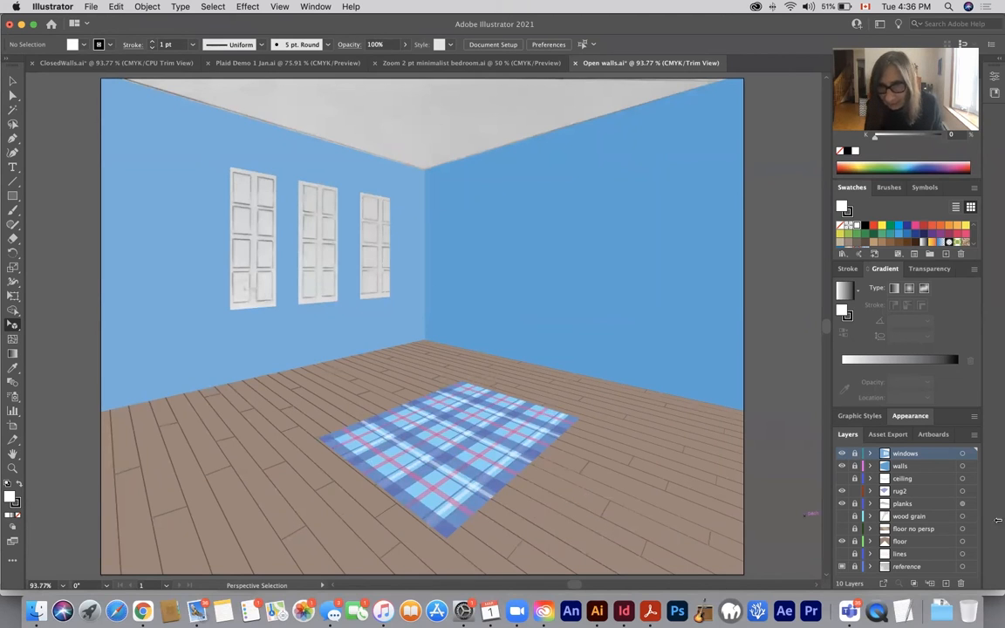
Compare the floor and floor no persp layers by toggling their visibility, and check the floor with and without wood grain and planks
left_click(841, 541)
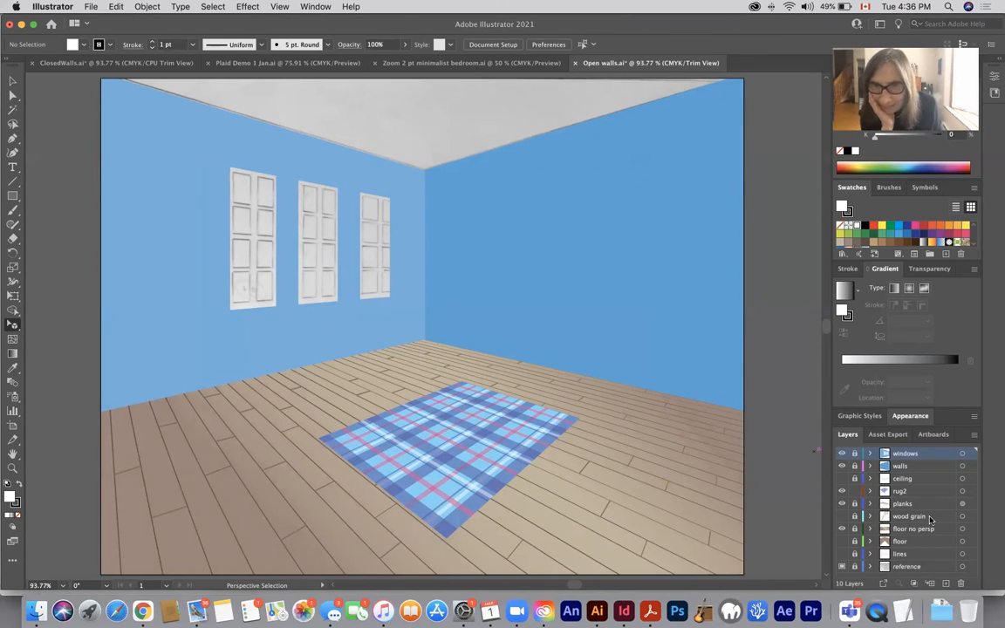
left_click(841, 517)
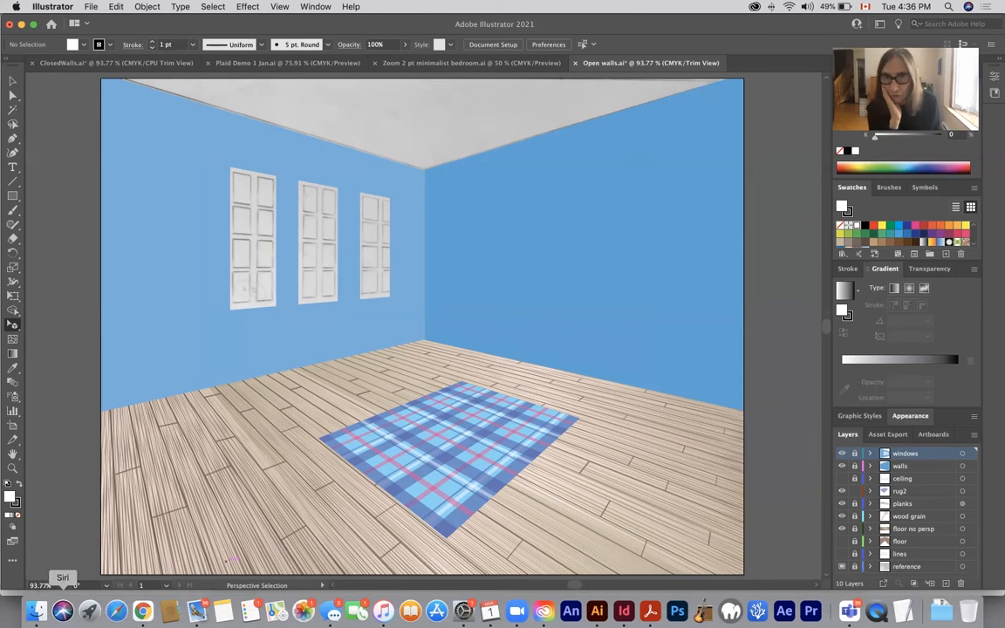
left_click(842, 517)
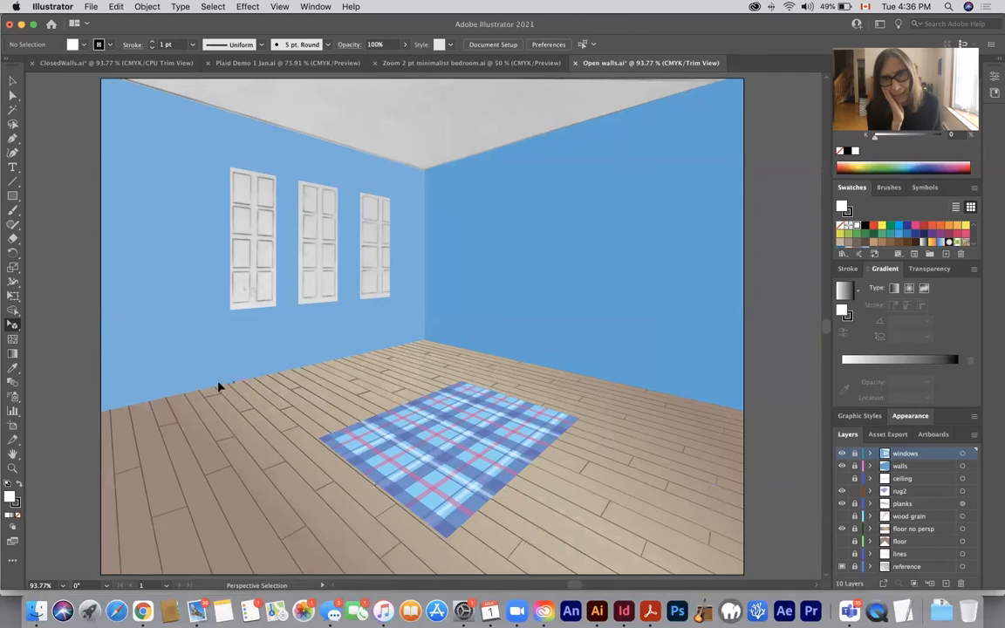
left_click(841, 542)
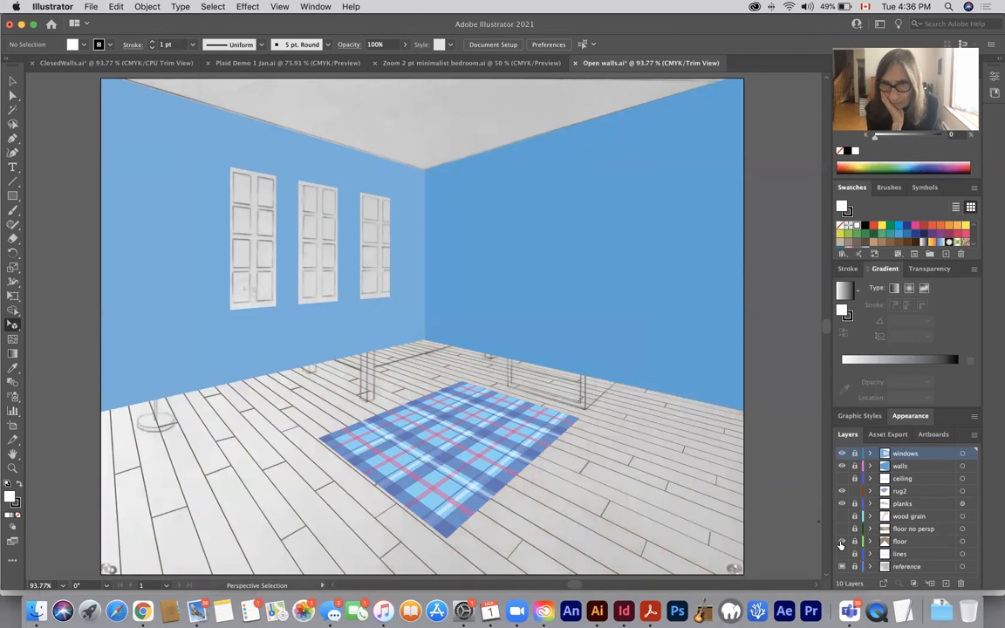
left_click(842, 542)
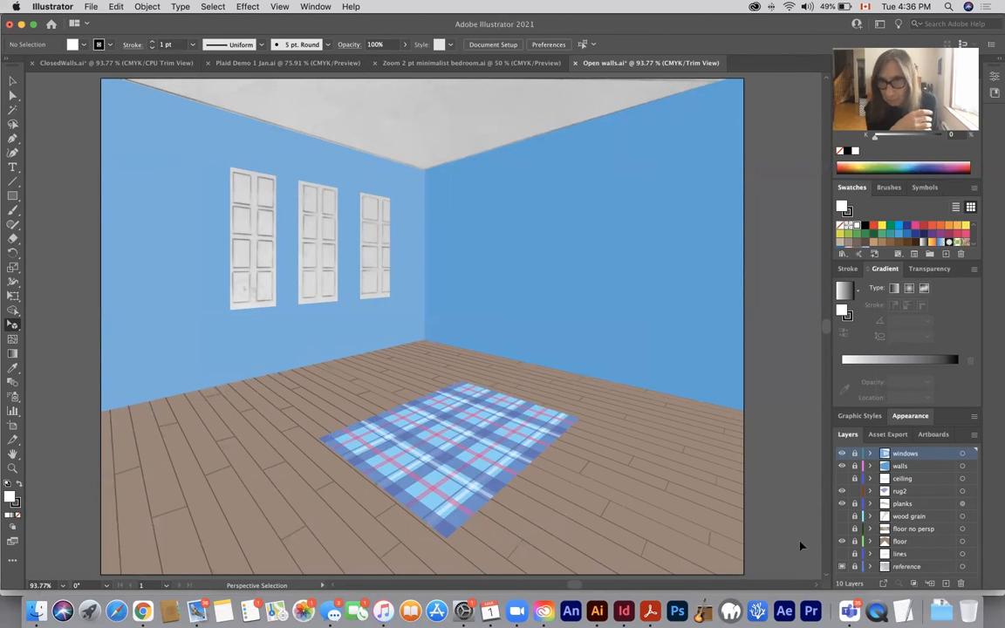
left_click(842, 504)
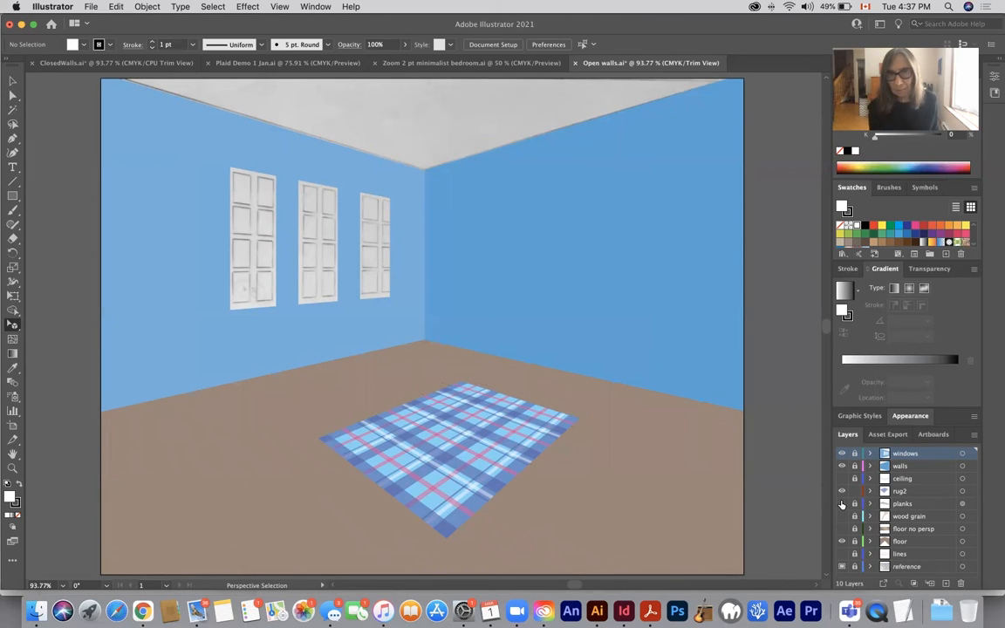
left_click(842, 504)
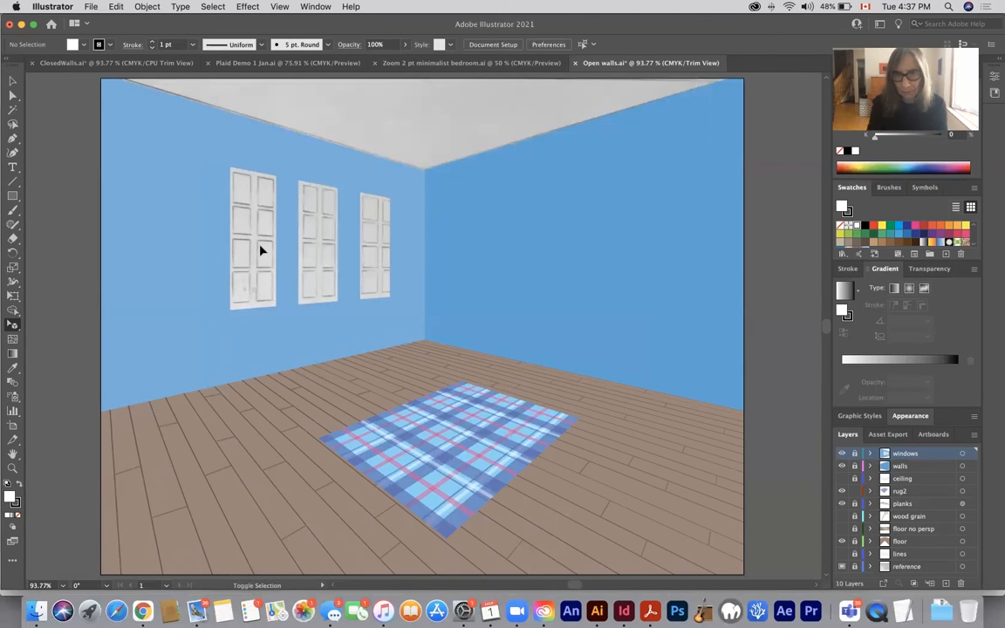
Show the wood grain layer and check it against the perspective grid without planks, ending with the grid hidden and the planks shown
key("super+shift+i")
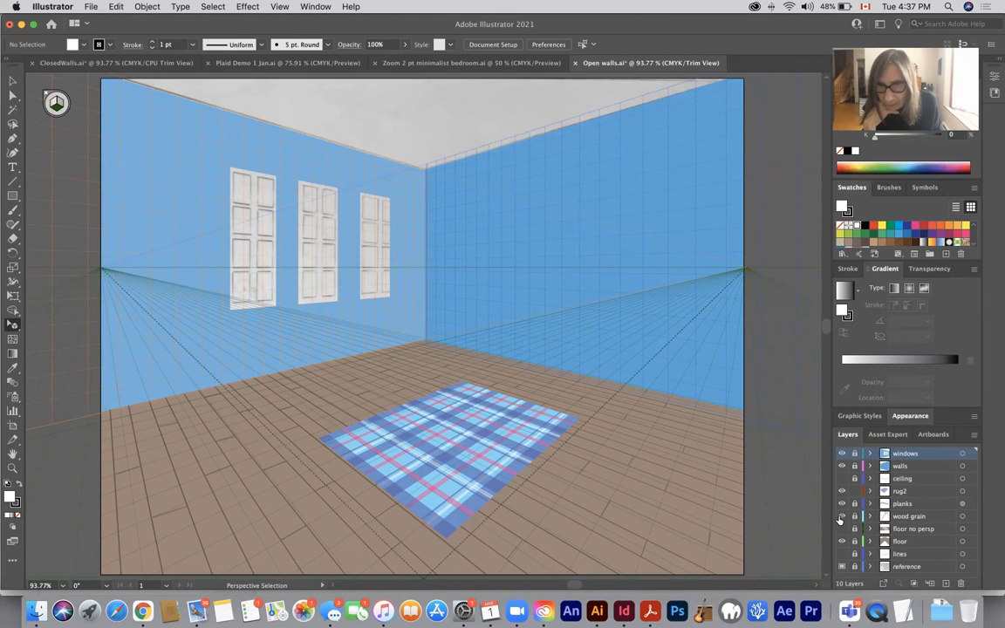
left_click(842, 516)
left_click(843, 505)
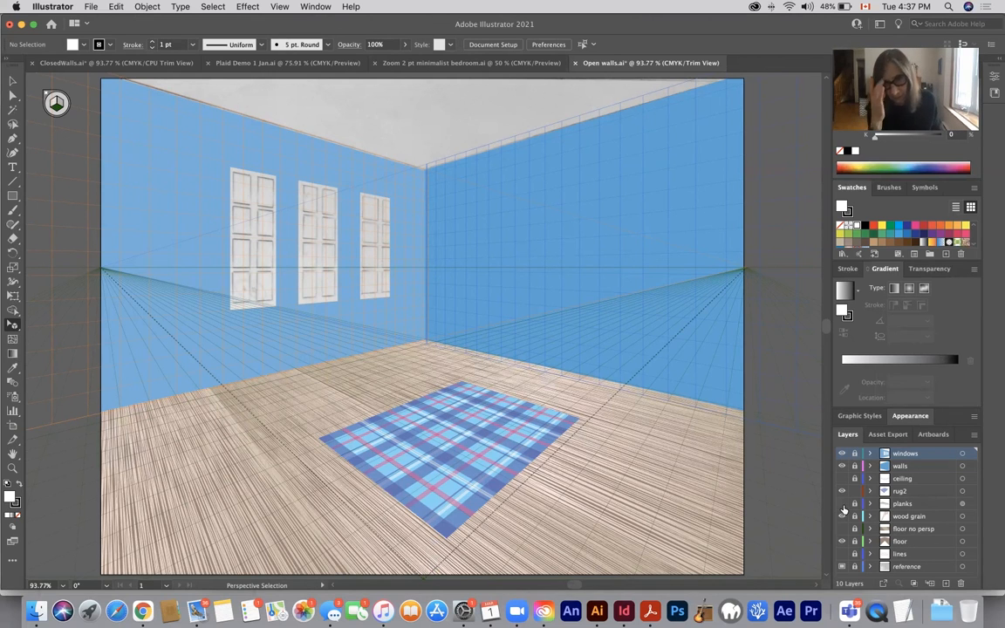
key("super+shift+i")
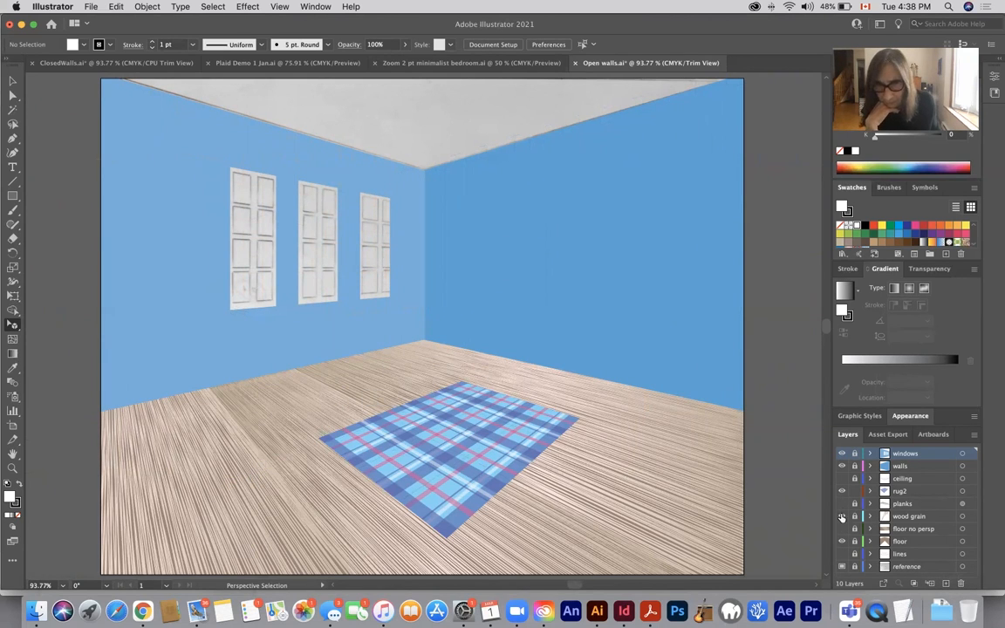
left_click(841, 506)
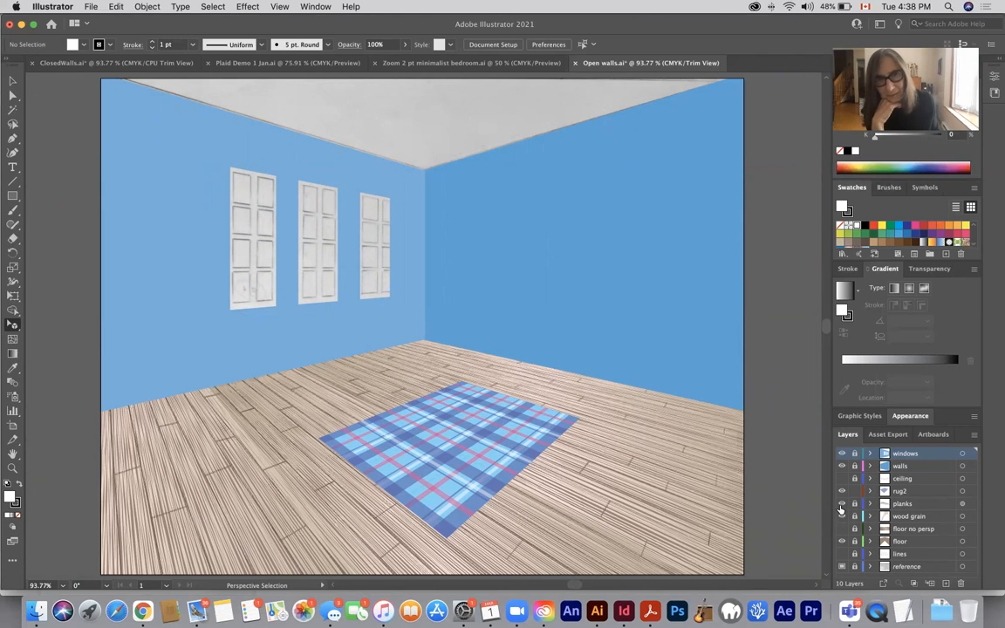